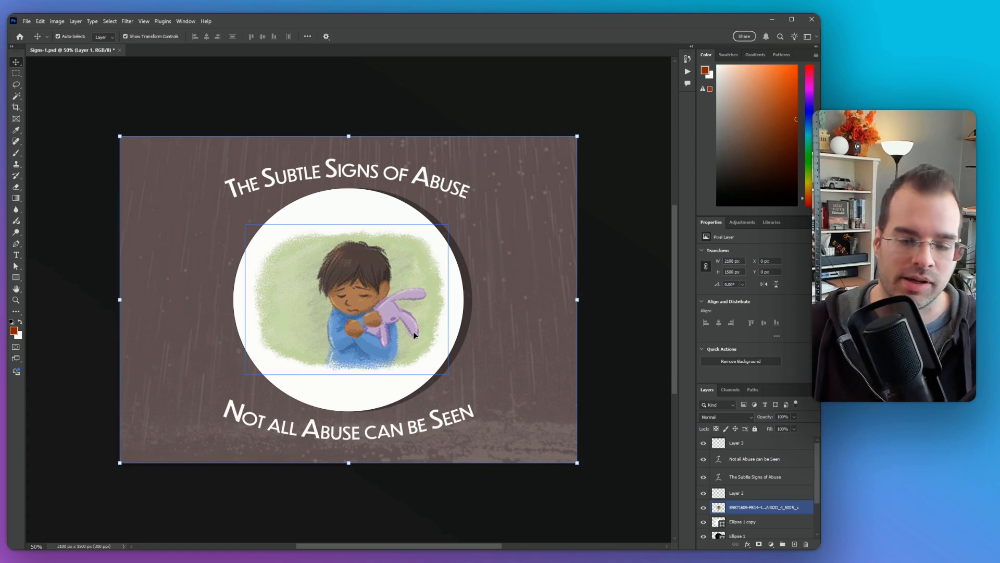
{"action": "left_click", "coordinate": [350, 201]}
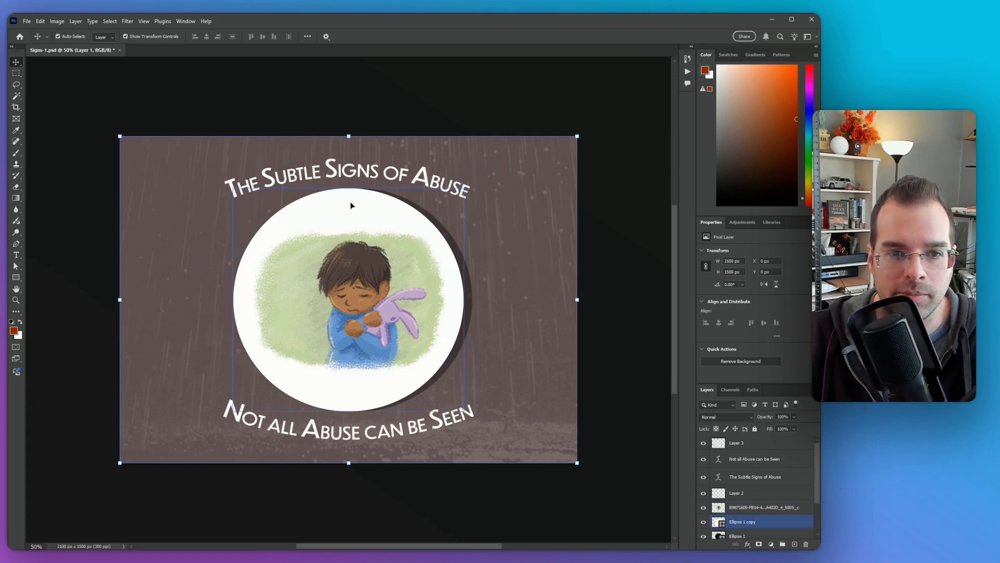
{"action": "left_click", "coordinate": [352, 178]}
{"action": "left_click", "coordinate": [352, 152]}
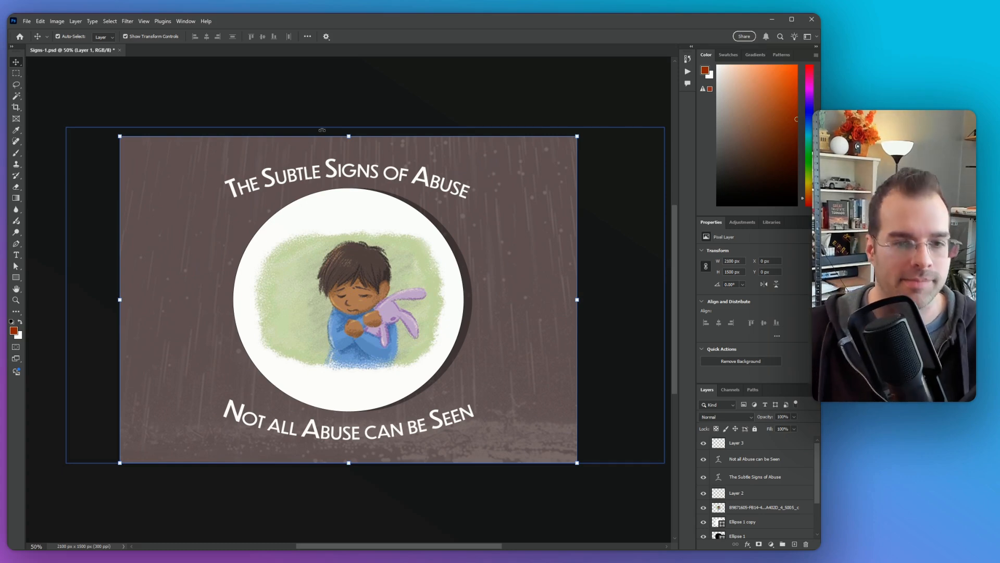
{"action": "left_click", "coordinate": [298, 230]}
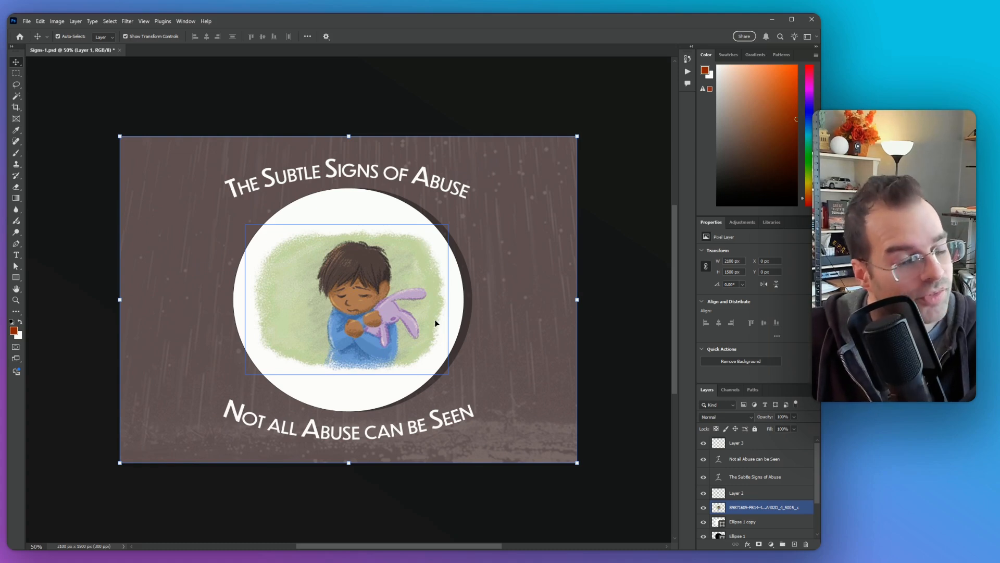
{"action": "left_click", "coordinate": [449, 286]}
{"action": "left_click", "coordinate": [412, 290]}
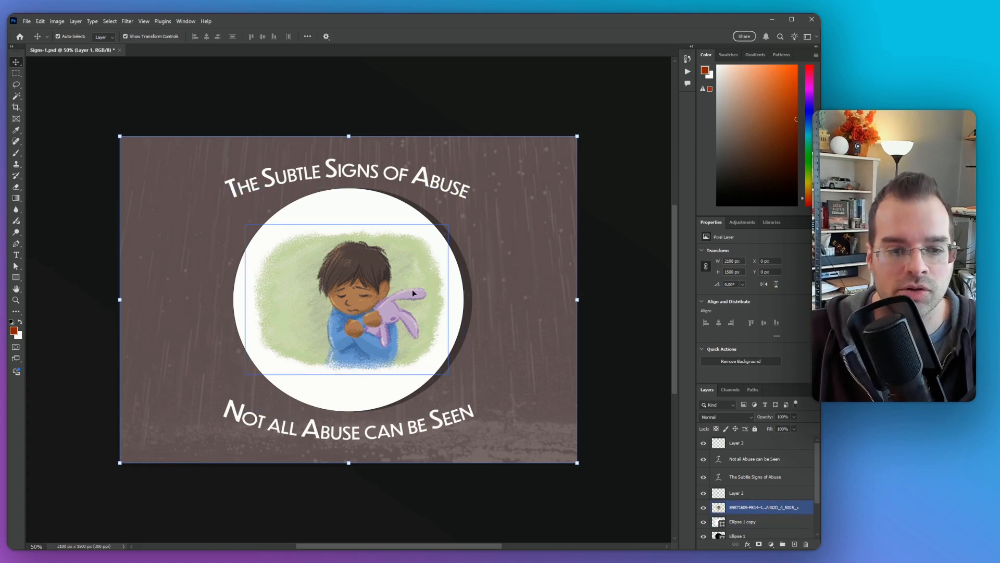
{"action": "left_click", "coordinate": [347, 190]}
- Examine the curved title "The Subtle Signs of Abuse" above the circle, checking its text and path
{"action": "left_click", "coordinate": [355, 185]}
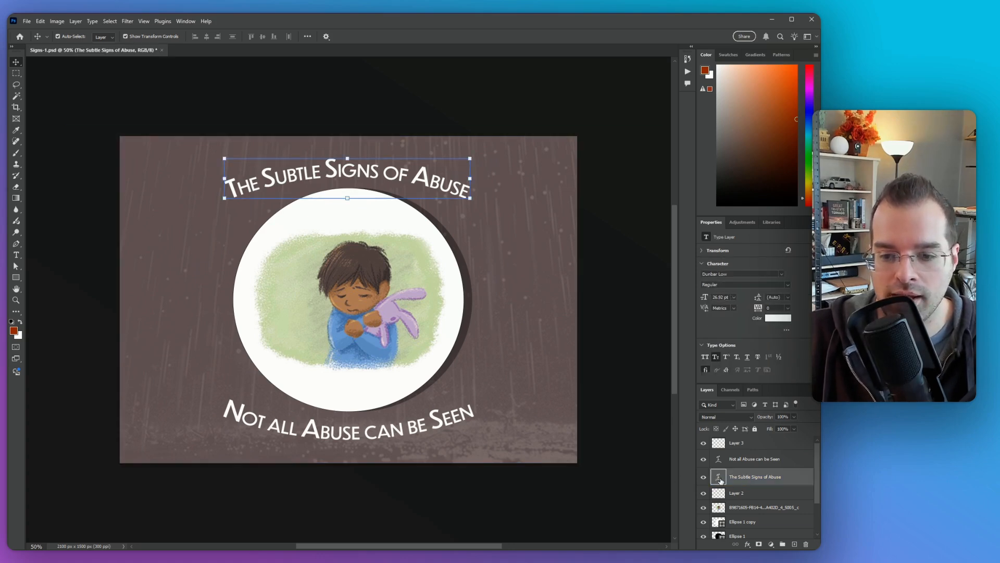
{"action": "key", "text": "a"}
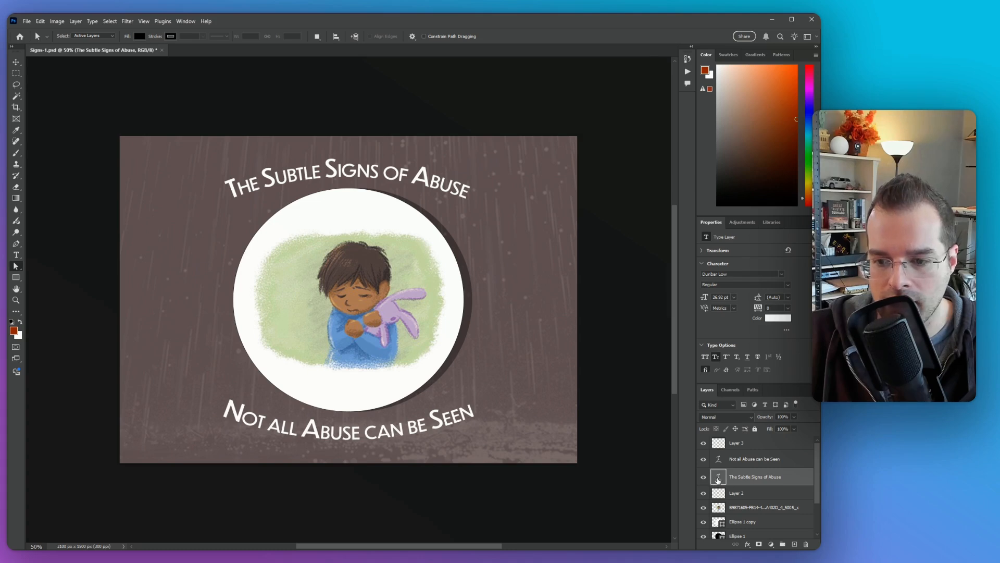
{"action": "double_click", "coordinate": [719, 482]}
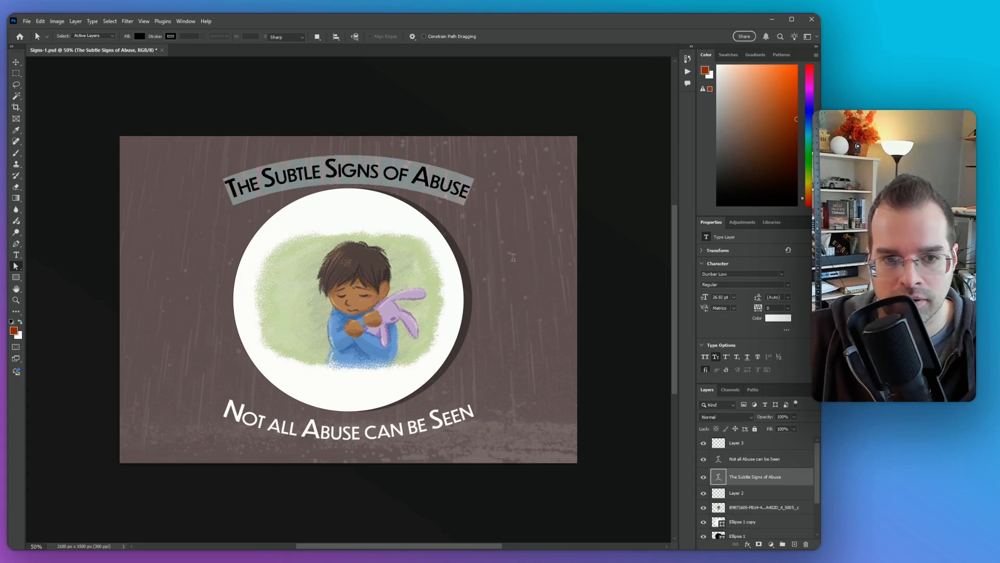
{"action": "left_click", "coordinate": [367, 170]}
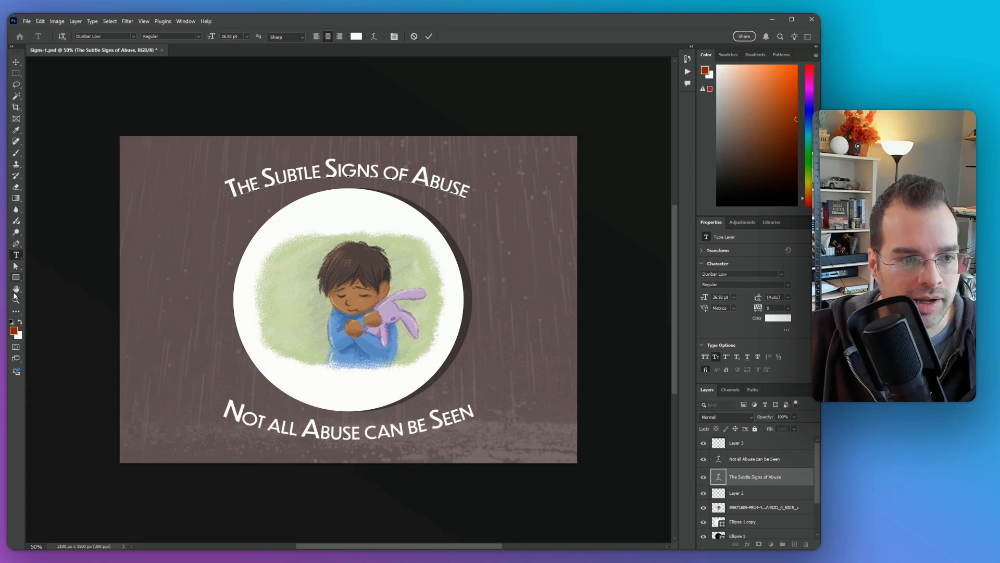
{"action": "left_click", "coordinate": [19, 64]}
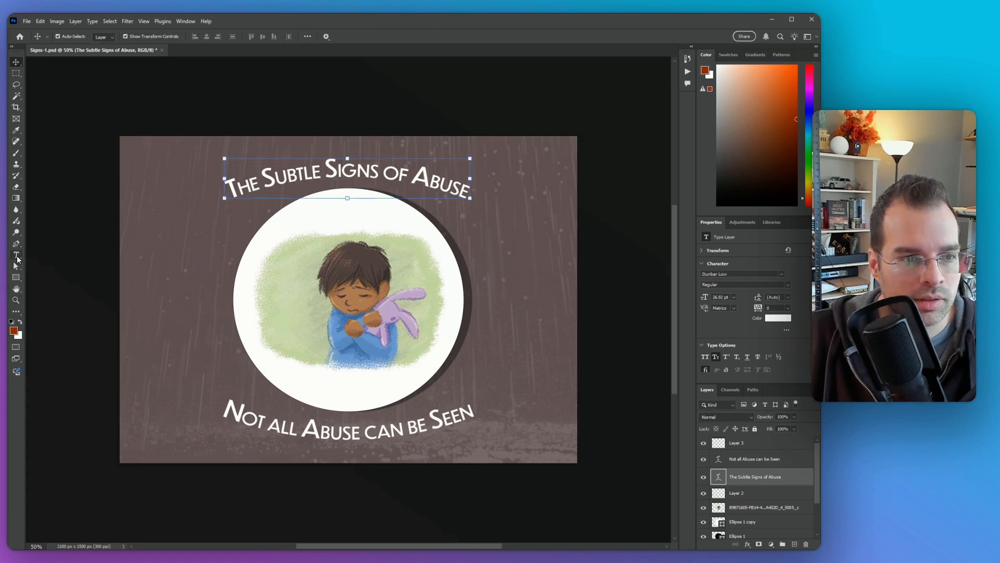
{"action": "left_click", "coordinate": [16, 268]}
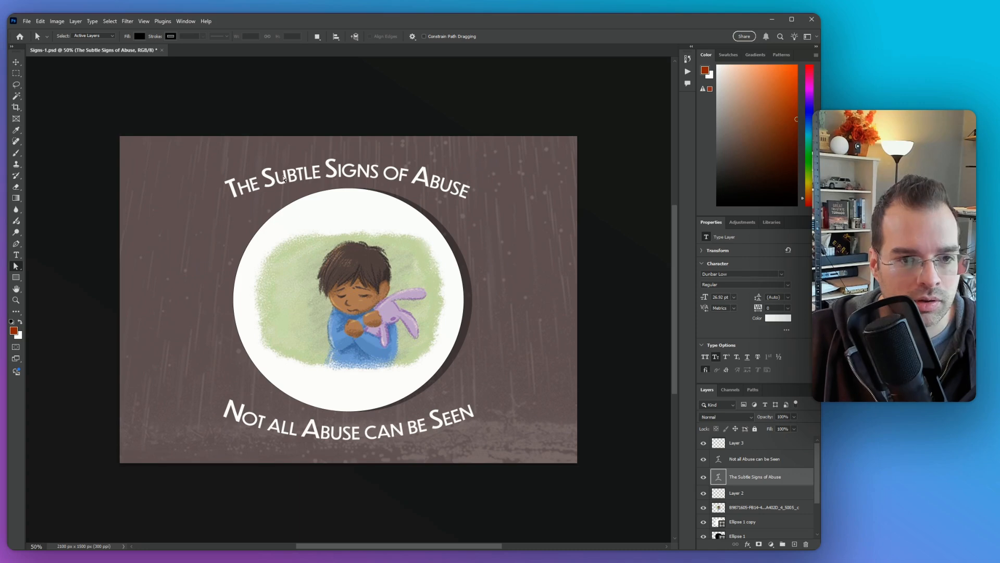
{"action": "left_click", "coordinate": [16, 62]}
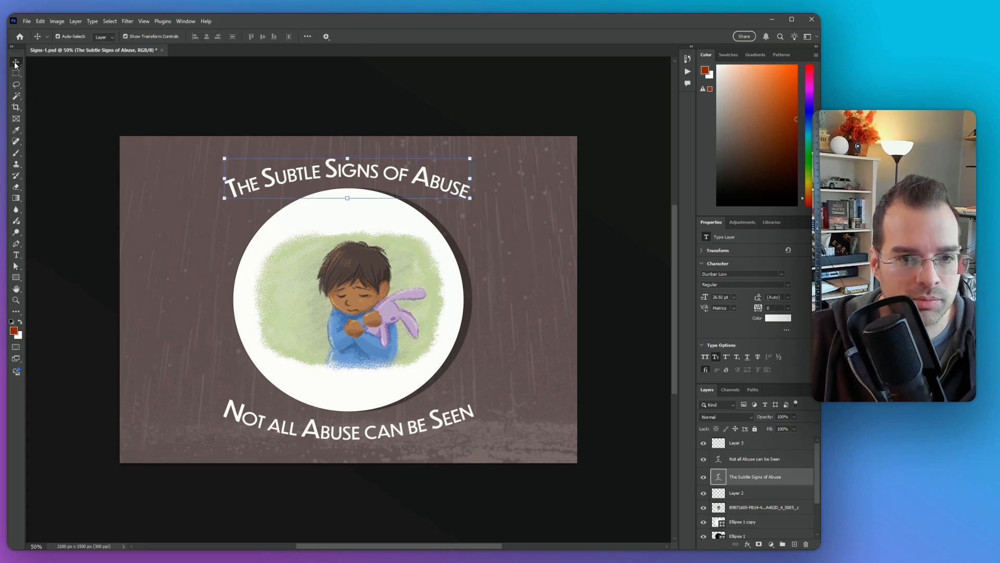
- Move the curved title "The Subtle Signs of Abuse" upward to open a gap between it and the white circle
{"action": "left_click_drag", "start_coordinate": [379, 180], "coordinate": [392, 169]}
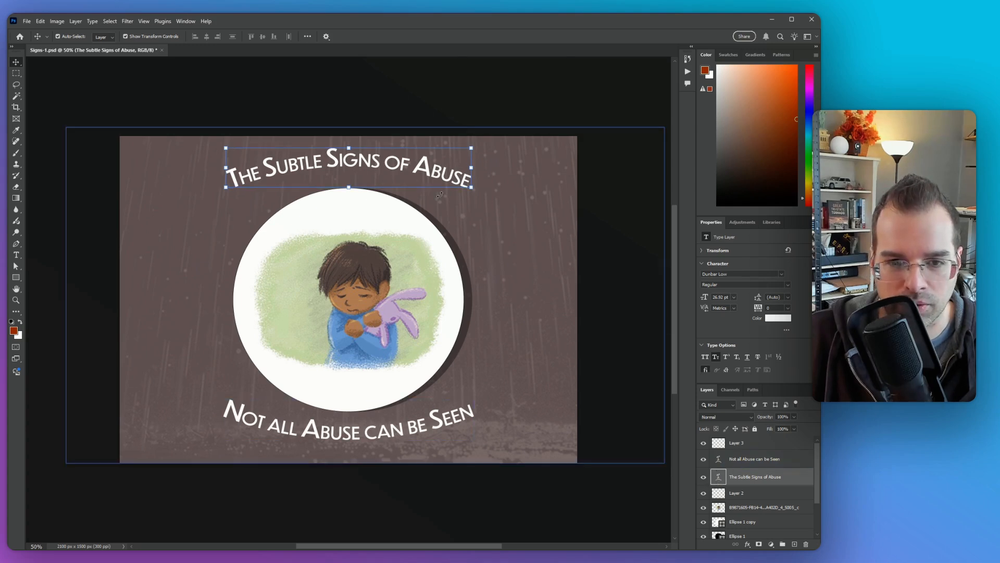
{"action": "left_click_drag", "start_coordinate": [443, 175], "coordinate": [444, 168]}
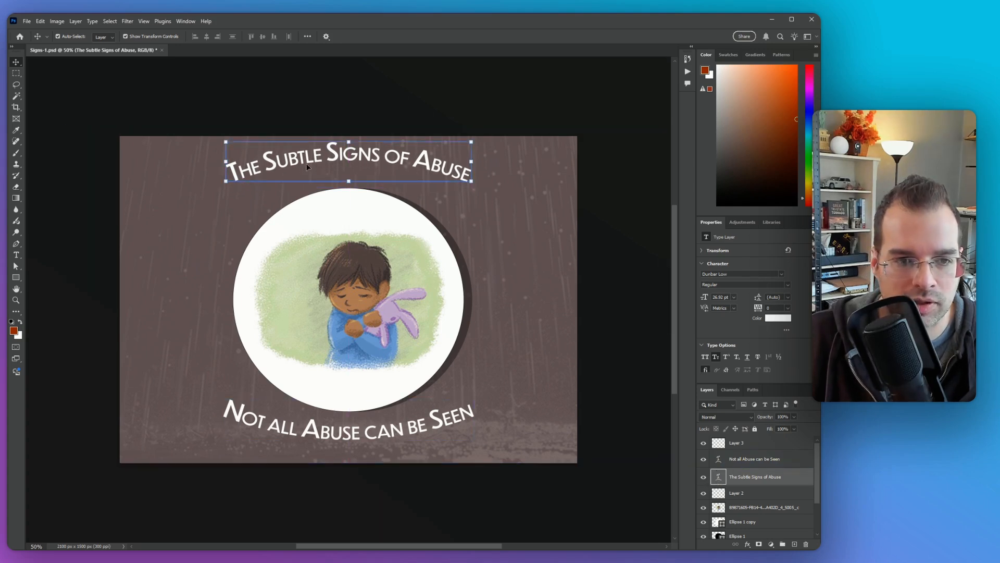
{"action": "key", "text": "a"}
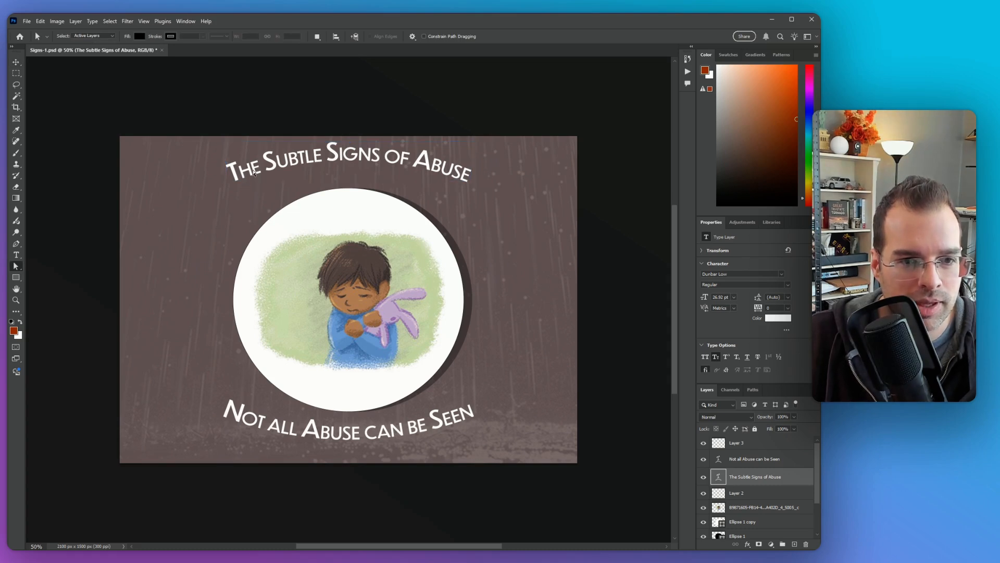
{"action": "key", "text": "v"}
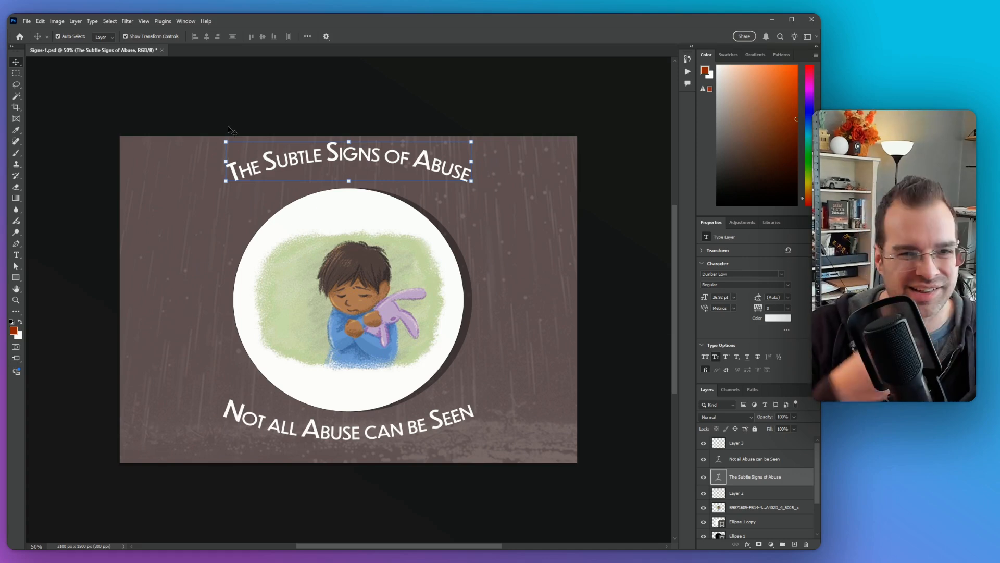
- With no layer selected, draw a curved three-anchor Pen shape following the white circle's upper edge from its left side to its upper right
{"action": "left_click", "coordinate": [193, 118]}
{"action": "key", "text": "p"}
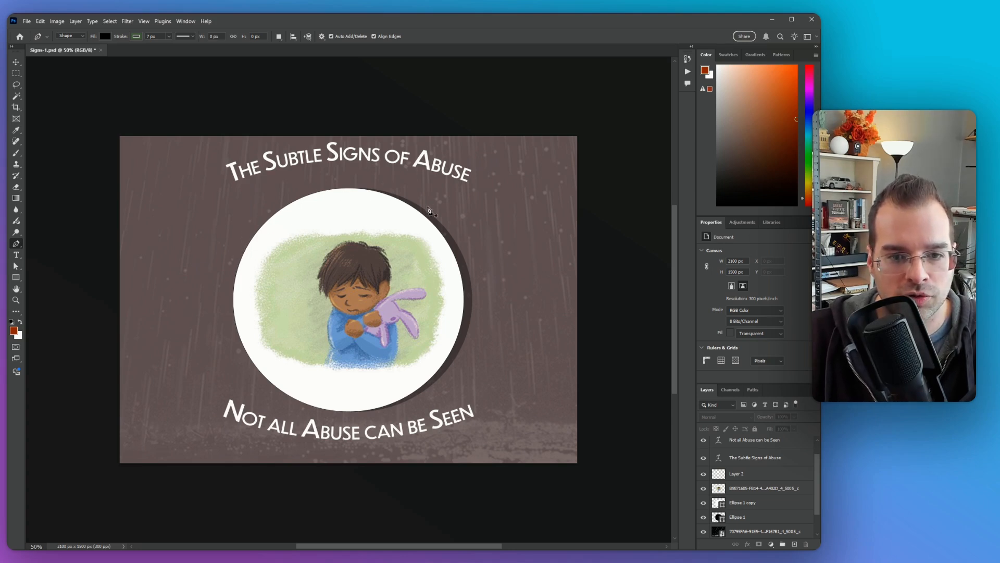
{"action": "left_click", "coordinate": [237, 259]}
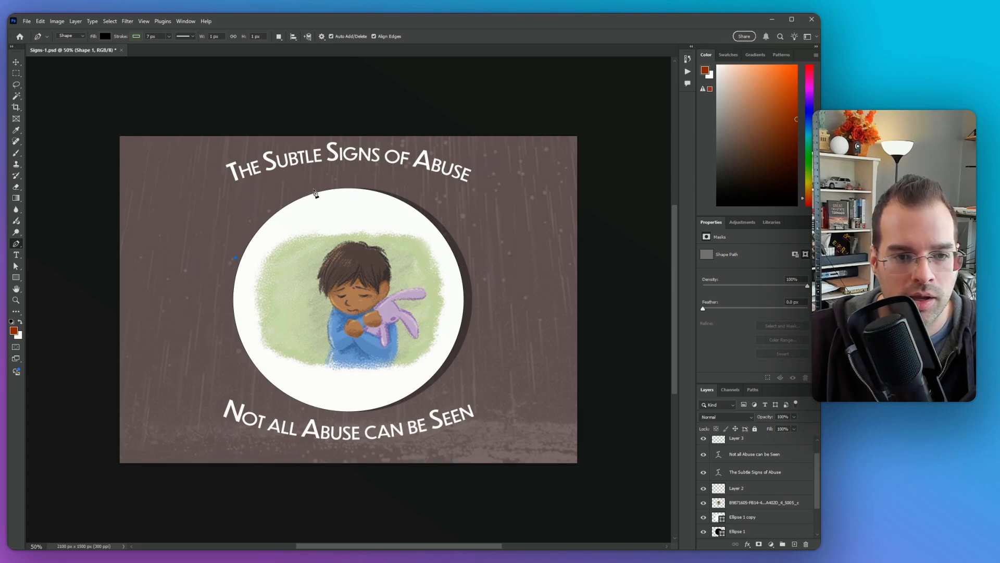
{"action": "left_click_drag", "start_coordinate": [314, 190], "coordinate": [372, 197]}
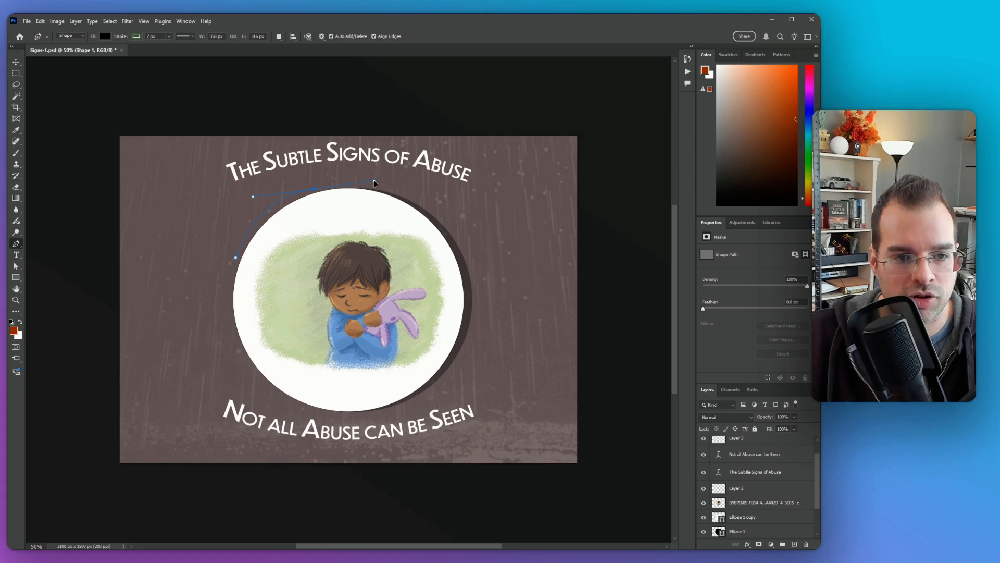
{"action": "mouse_move", "coordinate": [373, 180]}
{"action": "left_mouse_down"}
{"action": "mouse_move", "coordinate": [348, 188]}
{"action": "mouse_move", "coordinate": [377, 175]}
{"action": "left_mouse_up"}
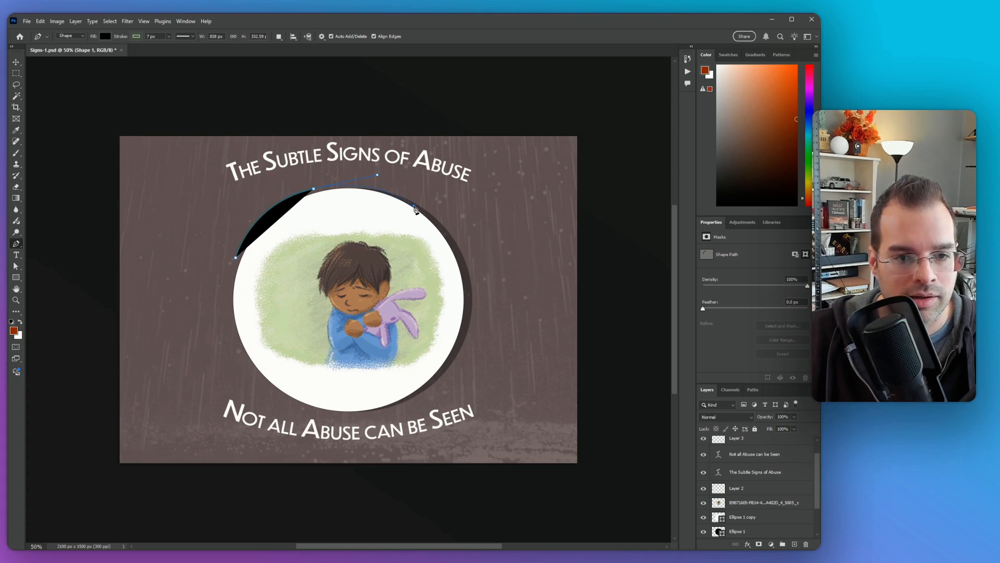
{"action": "left_click_drag", "start_coordinate": [418, 215], "coordinate": [422, 215]}
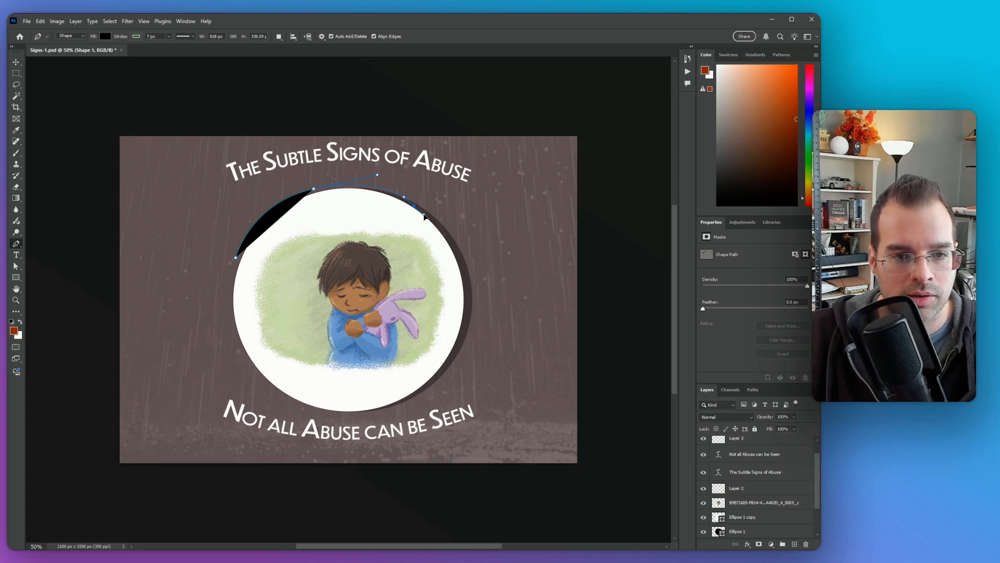
{"action": "left_click", "coordinate": [424, 215]}
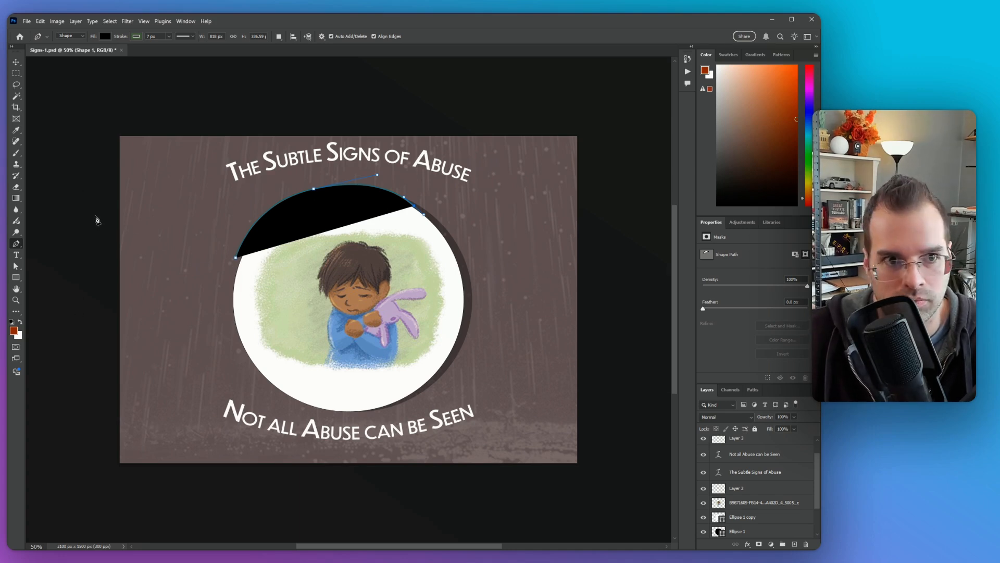
{"action": "left_click", "coordinate": [19, 65]}
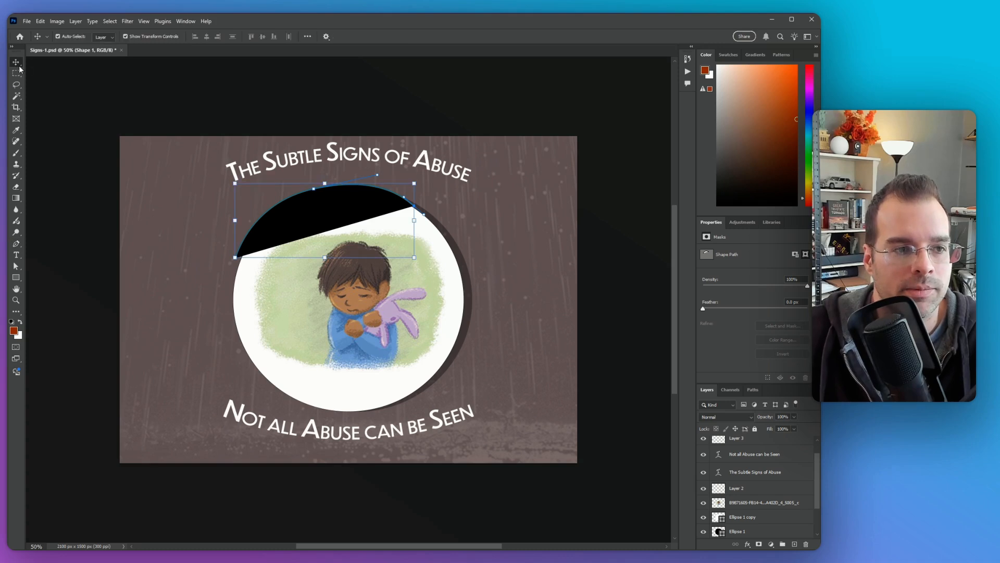
{"action": "scroll", "coordinate": [733, 466], "scroll_direction": "up", "scroll_amount": 1}
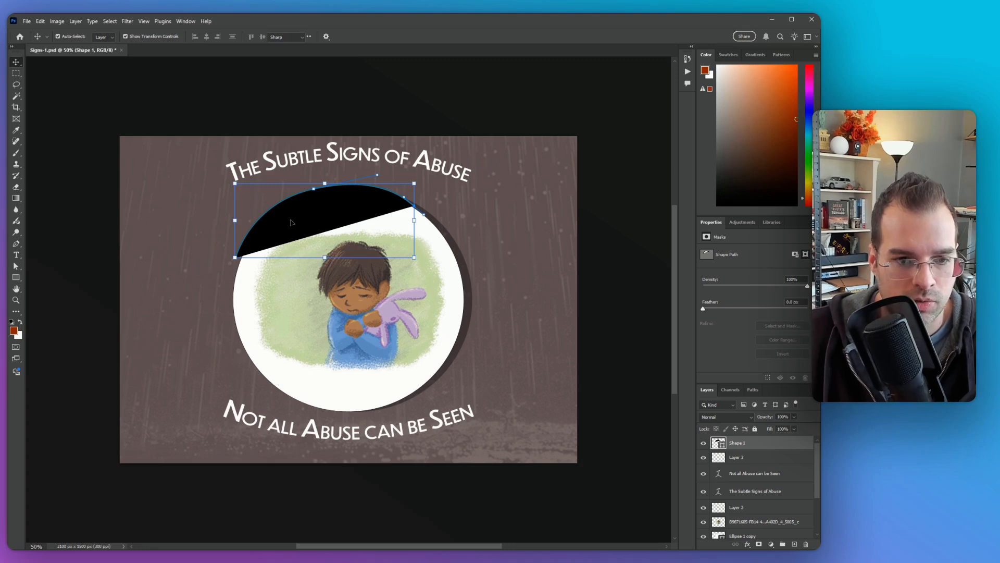
- Add placeholder text on the new arc's path and extend its text range from the left end to the right end
{"action": "key", "text": "t"}
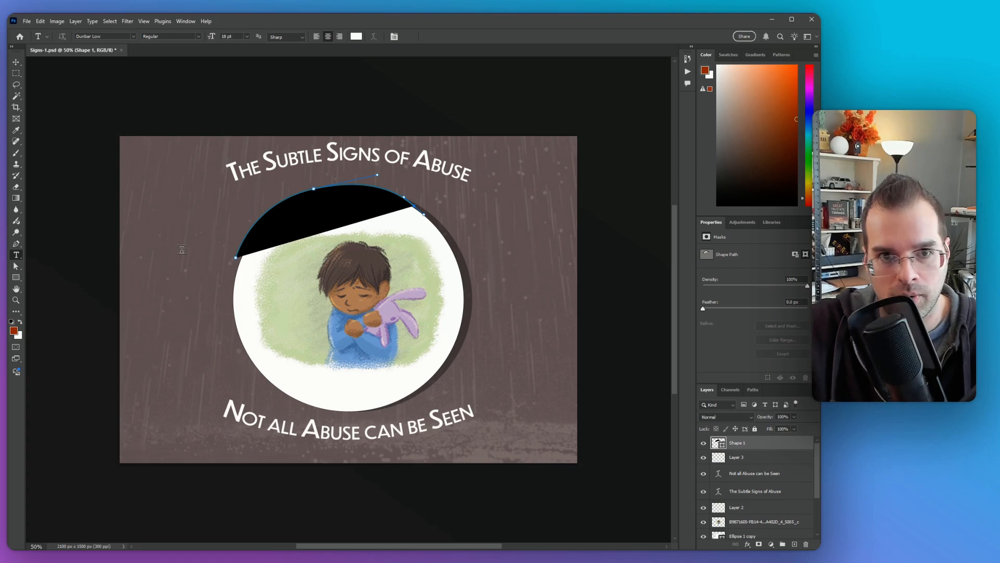
{"action": "left_click", "coordinate": [239, 248]}
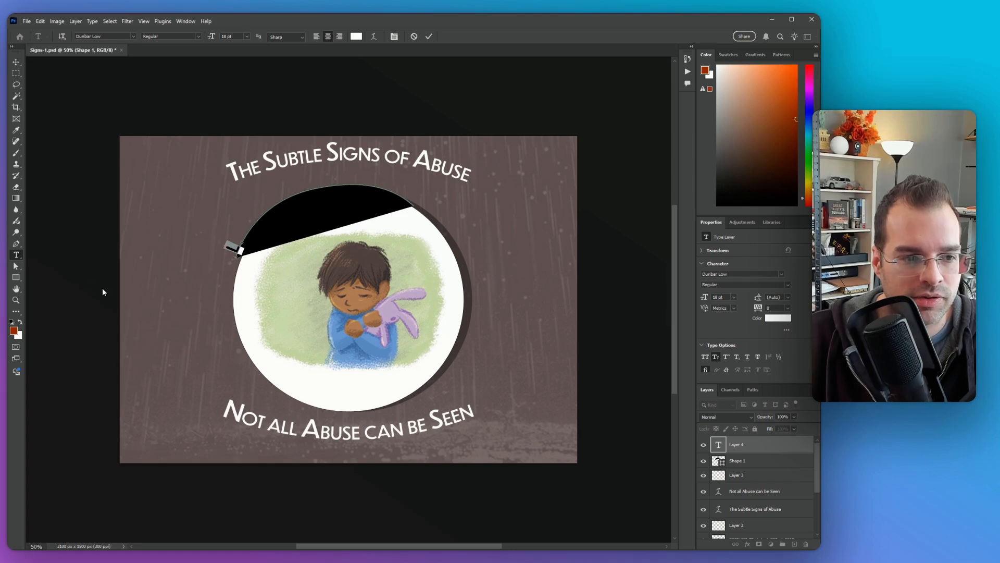
{"action": "left_click", "coordinate": [16, 266]}
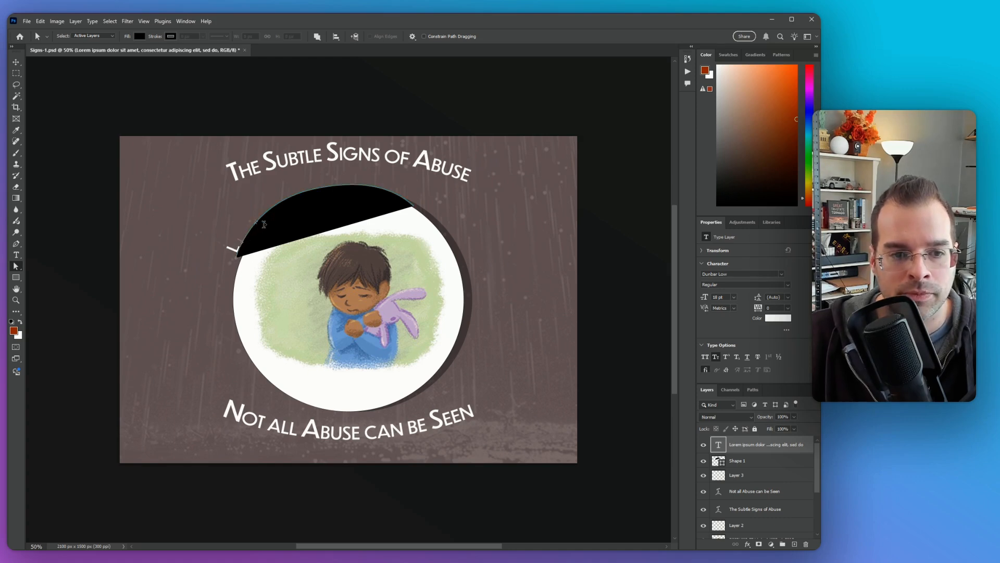
{"action": "left_click_drag", "start_coordinate": [263, 224], "coordinate": [413, 202]}
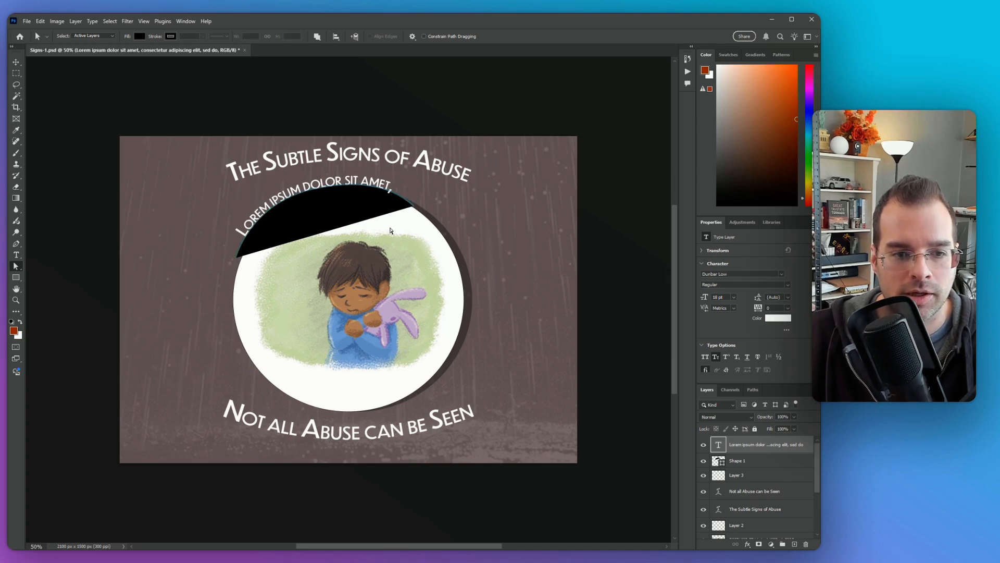
{"action": "left_click", "coordinate": [16, 62]}
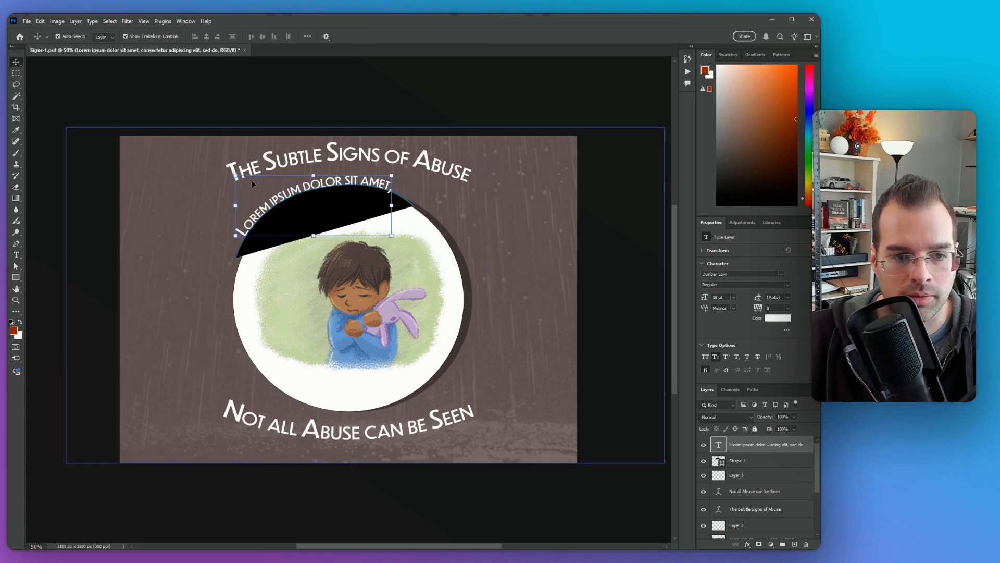
- Replace the placeholder text on the arc with "The subtle signs of abuse"
{"action": "double_click", "coordinate": [291, 195]}
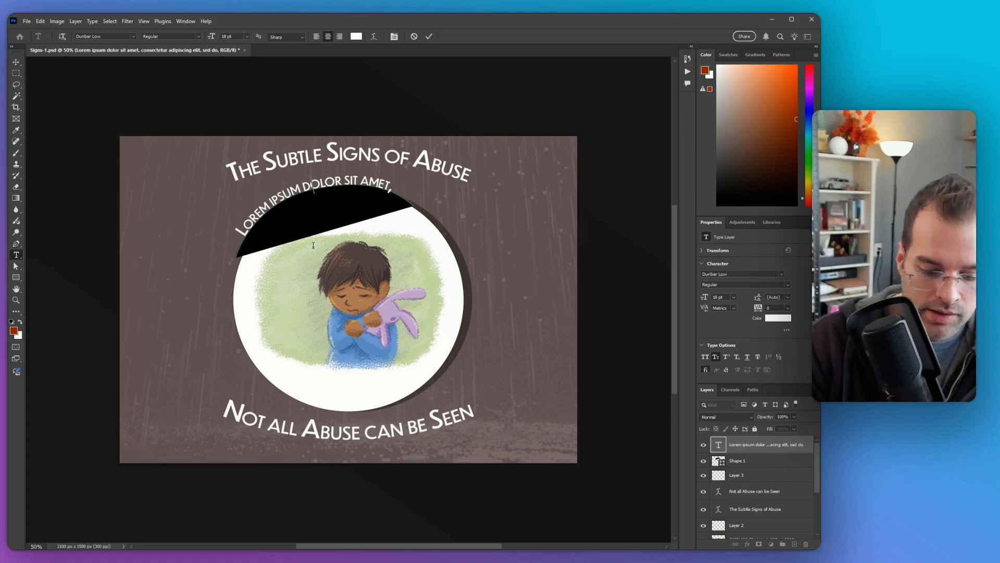
{"action": "type", "text": "The Subtles"}
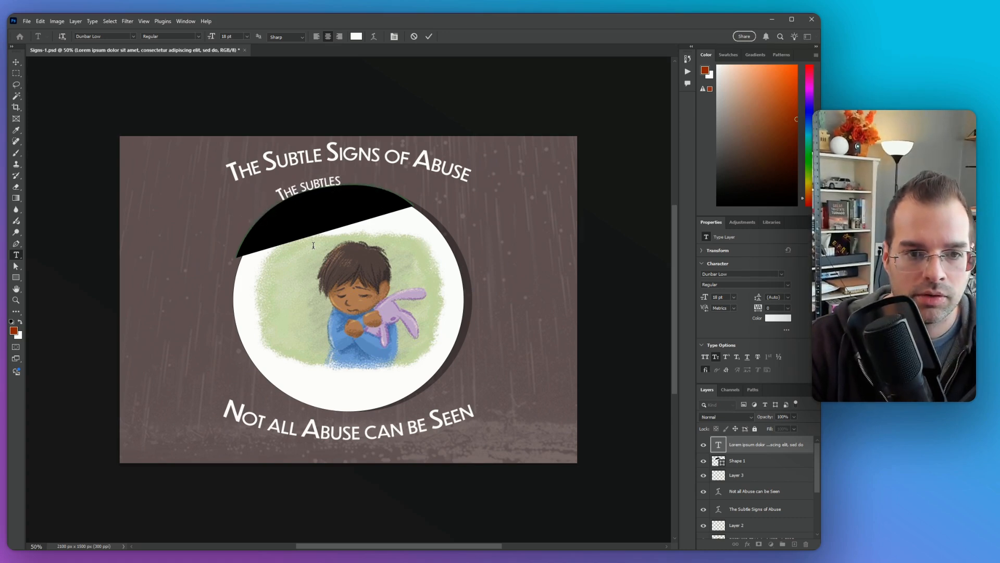
{"action": "key", "text": "ctrl+a"}
{"action": "key", "text": "Right"}
{"action": "key", "text": "BackSpace"}
{"action": "key", "text": "BackSpace"}
{"action": "key", "text": "BackSpace"}
{"action": "key", "text": "BackSpace"}
{"action": "type", "text": "tle"}
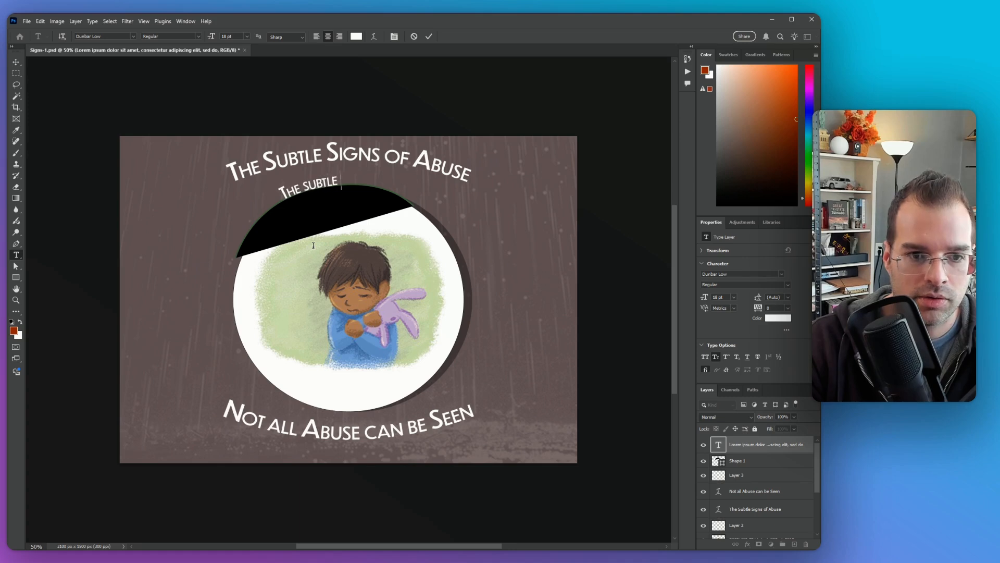
{"action": "type", "text": " Signs of Abuse"}
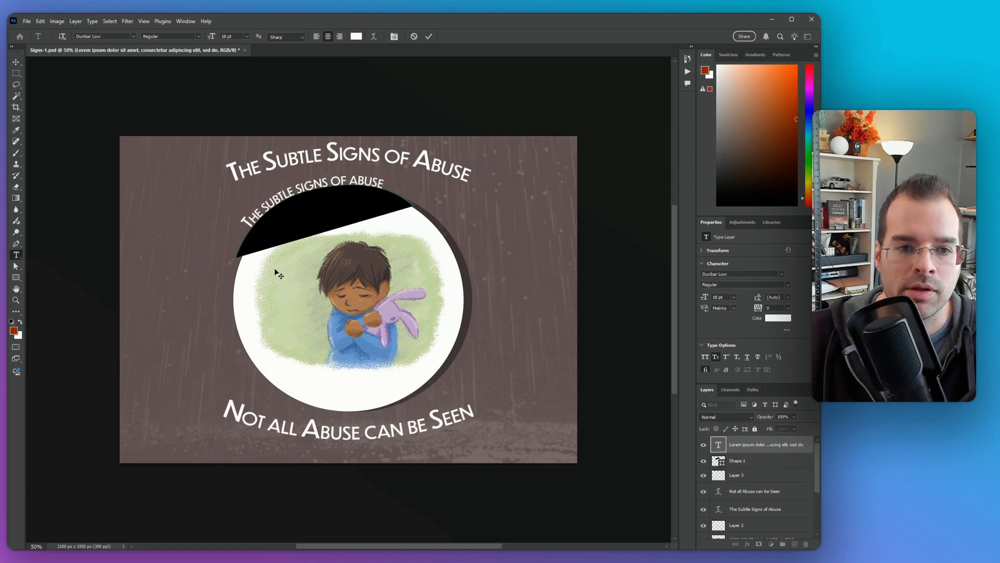
- Change the first letter of the new arc text to a lowercase "t"
{"action": "left_click", "coordinate": [256, 221]}
{"action": "key", "text": "BackSpace"}
{"action": "type", "text": "t"}
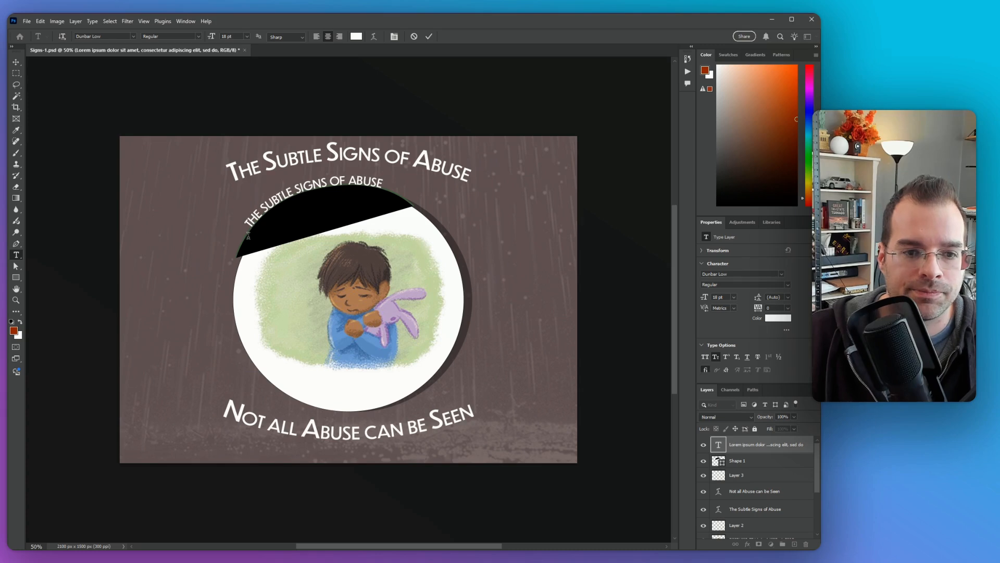
- Enlarge all of the new arc text to 27 pt
{"action": "key", "text": "ctrl+a"}
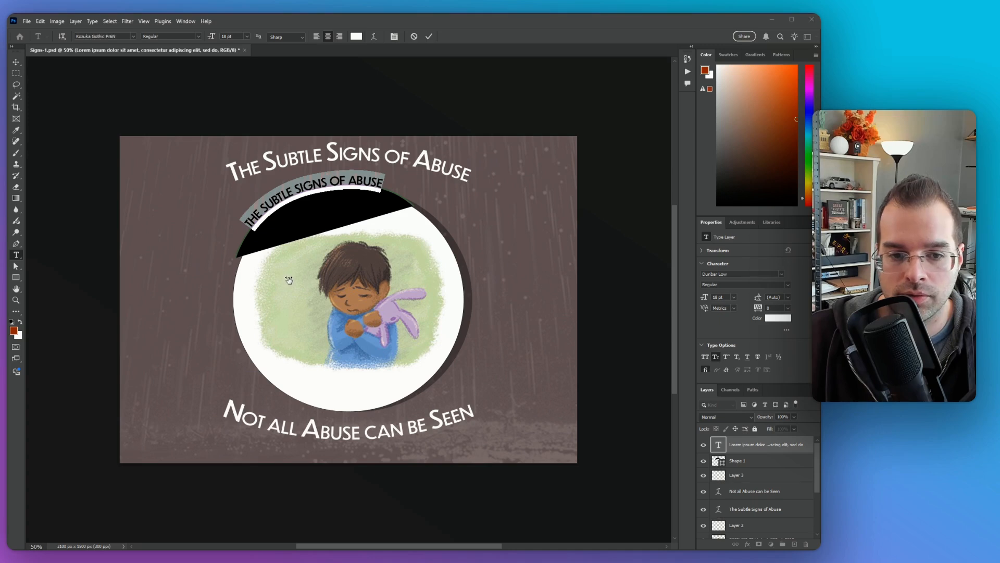
{"action": "key", "text": "ctrl+shift+period"}
{"action": "key", "text": "ctrl+shift+period"}
{"action": "key", "text": "ctrl+shift+period"}
{"action": "key", "text": "ctrl+shift+period"}
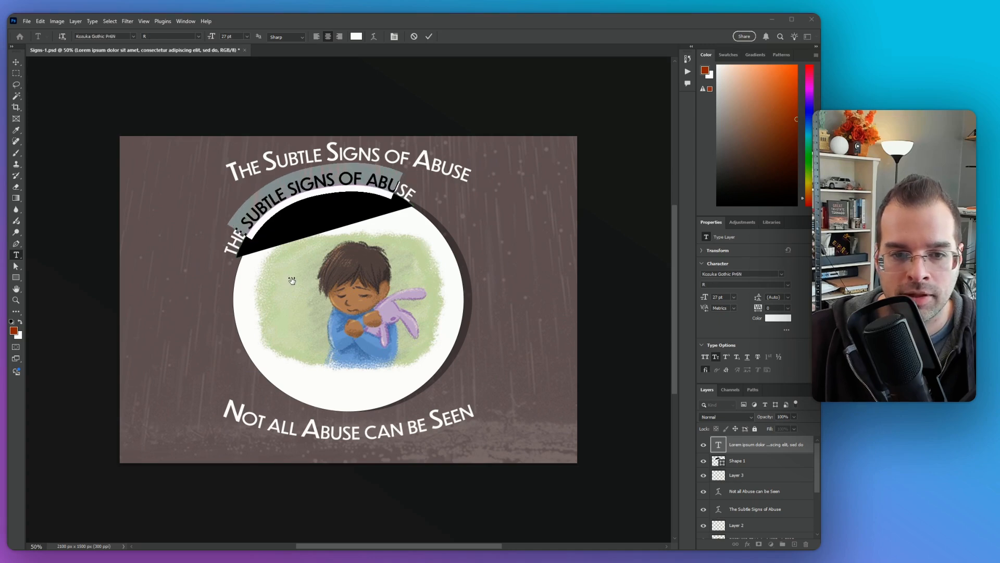
- Set the arc text to Dunbar Low Regular at 25 pt and try a capital "S" in "signs"
{"action": "key", "text": "ctrl+shift+comma"}
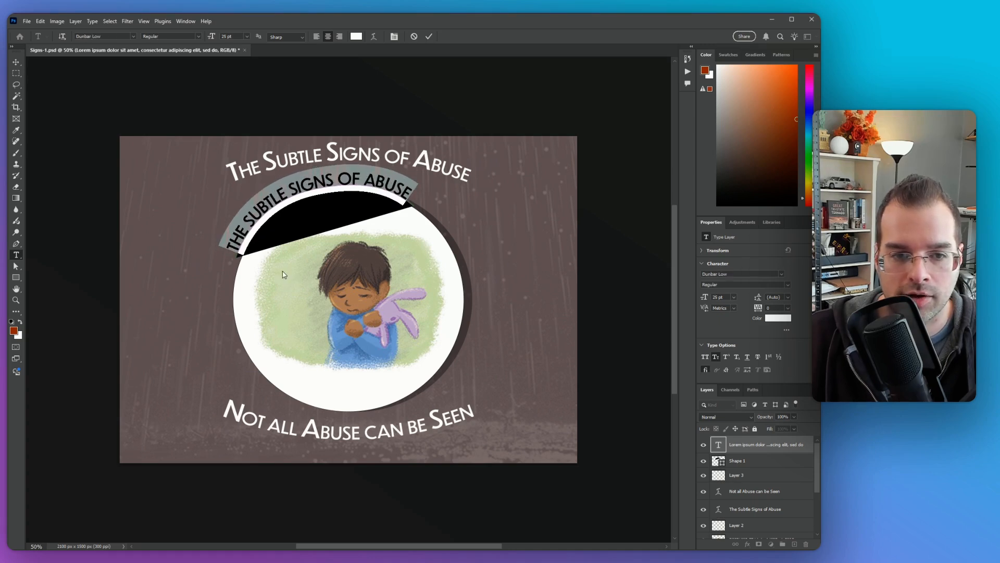
{"action": "left_click", "coordinate": [250, 216]}
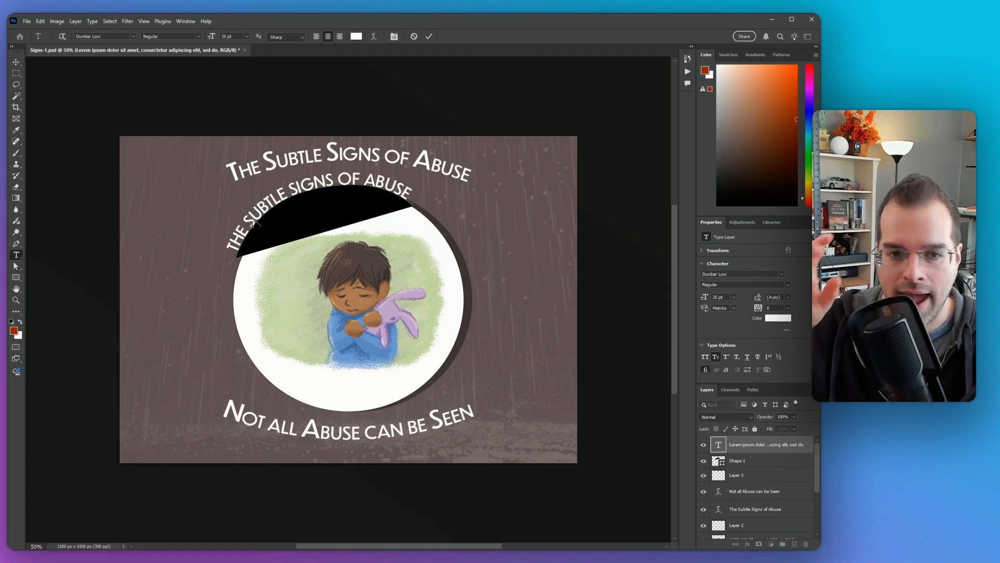
{"action": "left_click_drag", "start_coordinate": [298, 186], "coordinate": [290, 189]}
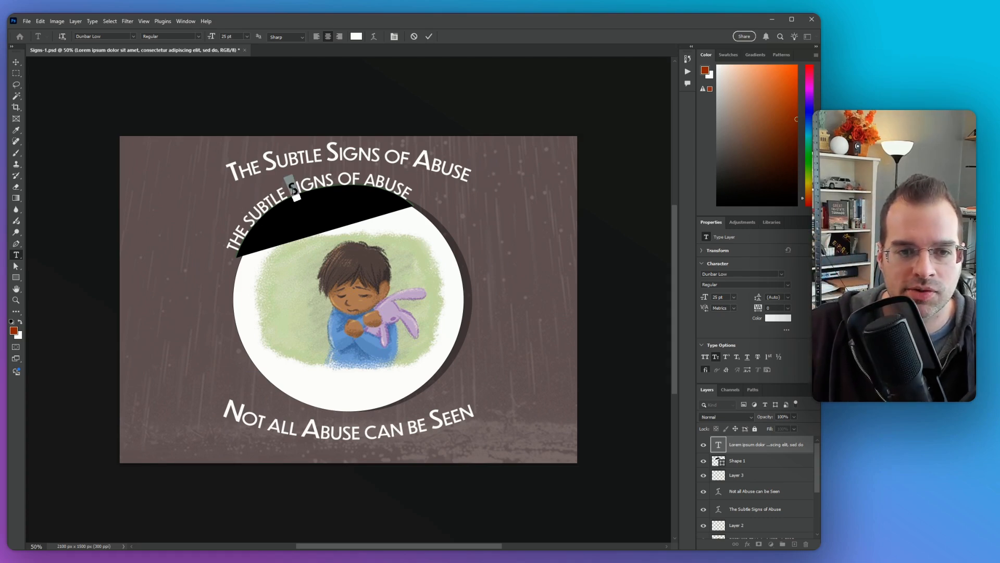
{"action": "type", "text": "S"}
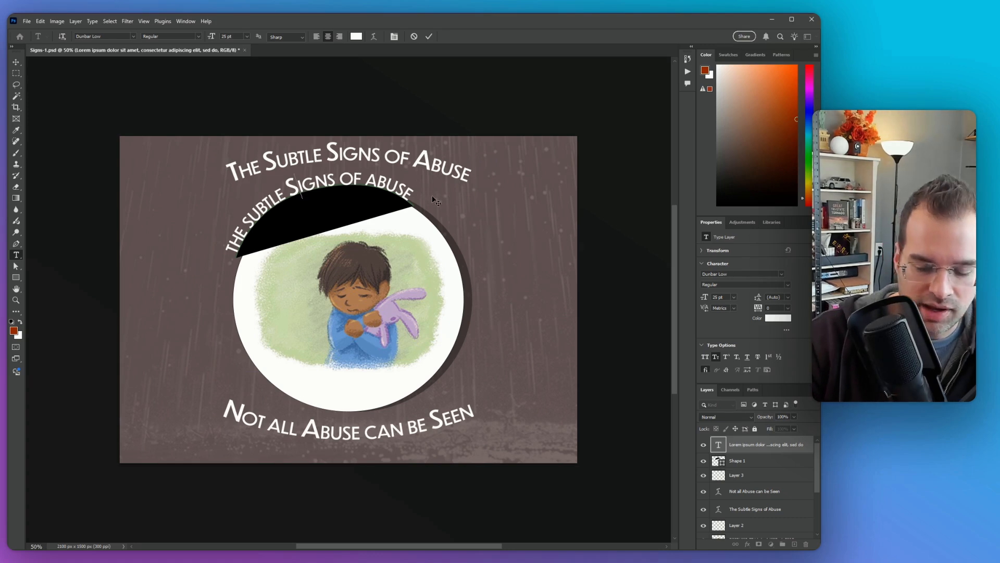
{"action": "key", "text": "BackSpace"}
{"action": "type", "text": "s"}
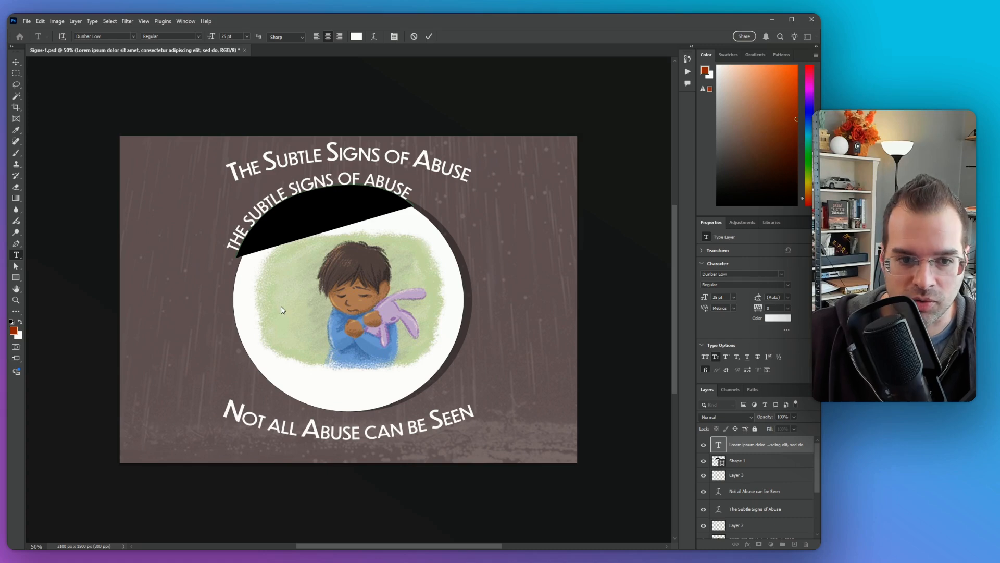
- Change all of the arc text to Dunbar Tall Bold at 21 pt
{"action": "key", "text": "ctrl+a"}
{"action": "left_click", "coordinate": [134, 37]}
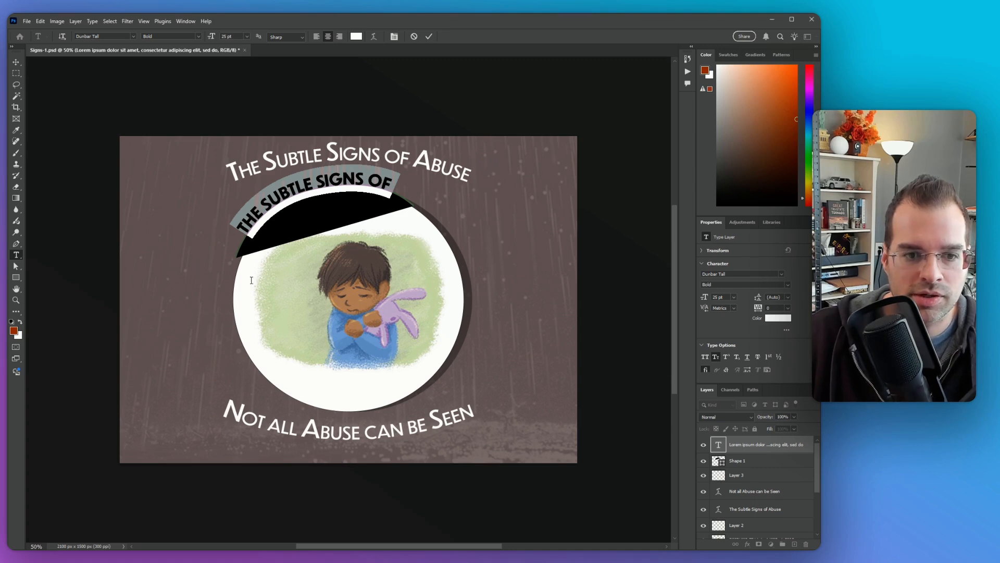
{"action": "key", "text": "ctrl+shift+comma"}
{"action": "key", "text": "ctrl+shift+comma"}
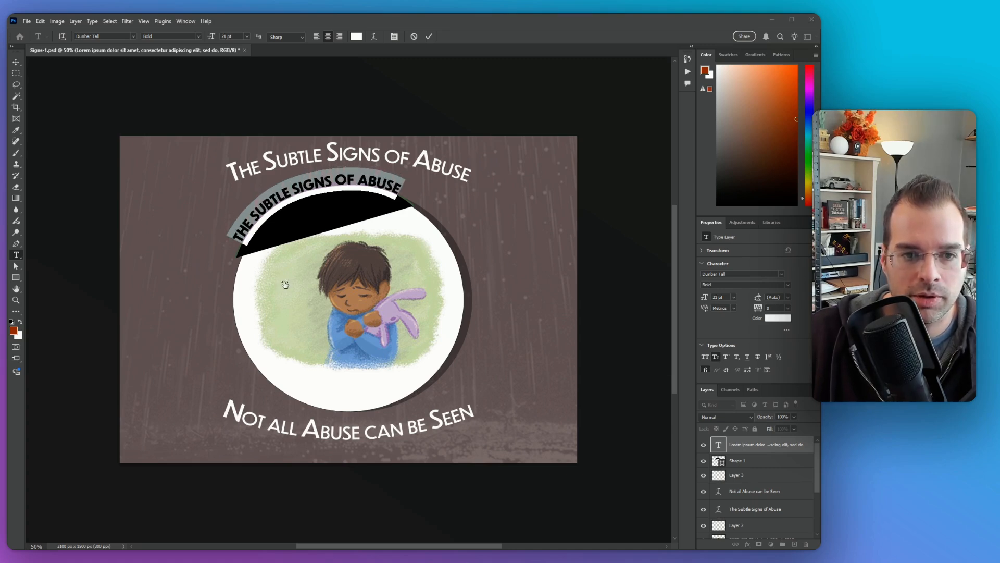
{"action": "left_click", "coordinate": [253, 230]}
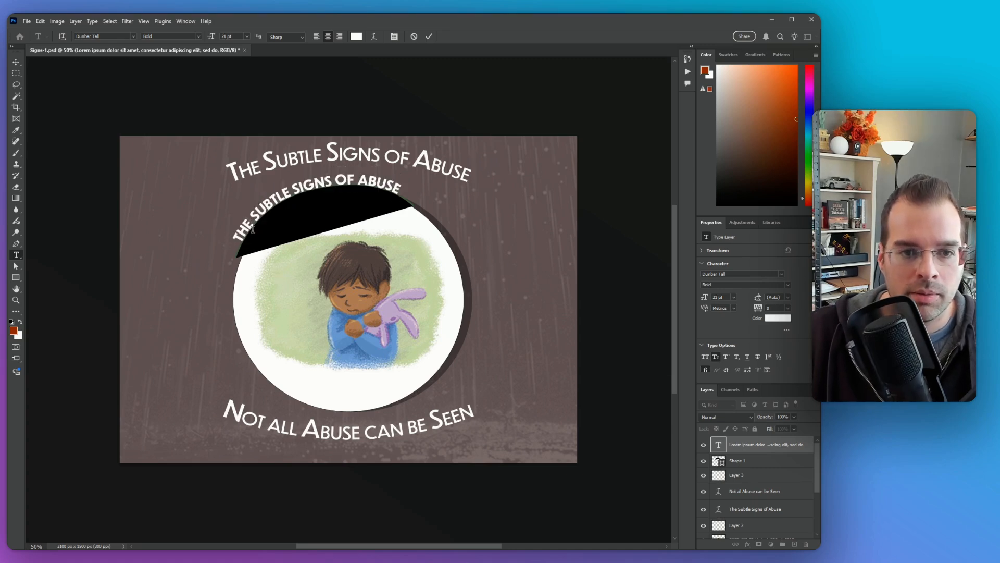
{"action": "left_click", "coordinate": [16, 63]}
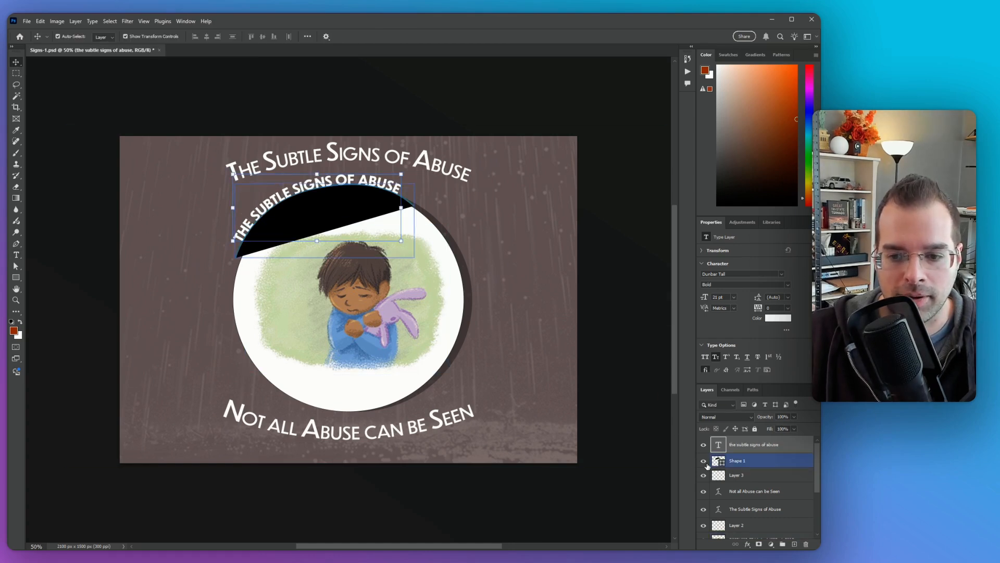
- Hide the Shape 1 layer and delete the older warped "The Subtle Signs of Abuse" title above the new arc text
{"action": "left_click", "coordinate": [703, 461]}
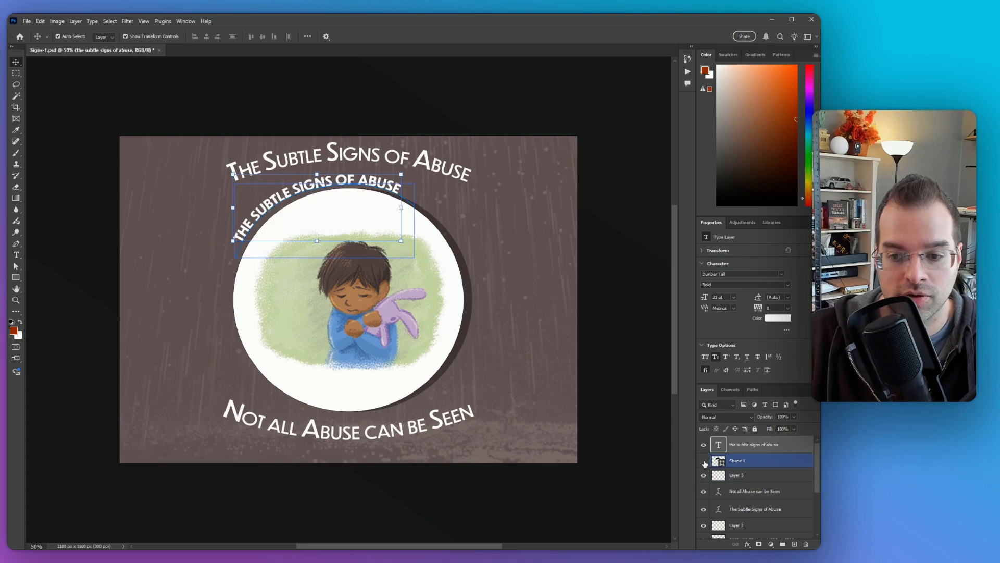
{"action": "left_click", "coordinate": [527, 104]}
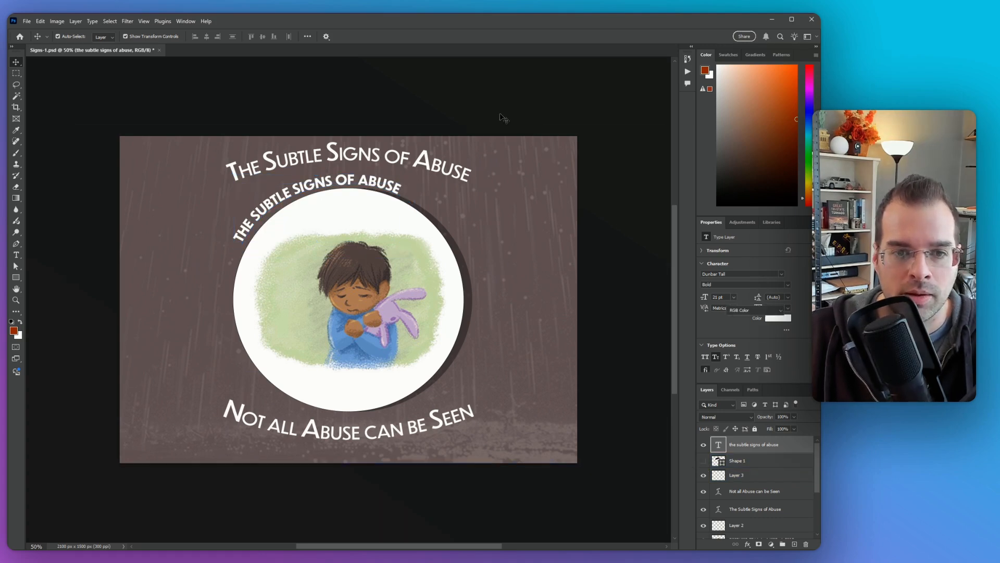
{"action": "left_click_drag", "start_coordinate": [380, 158], "coordinate": [381, 165]}
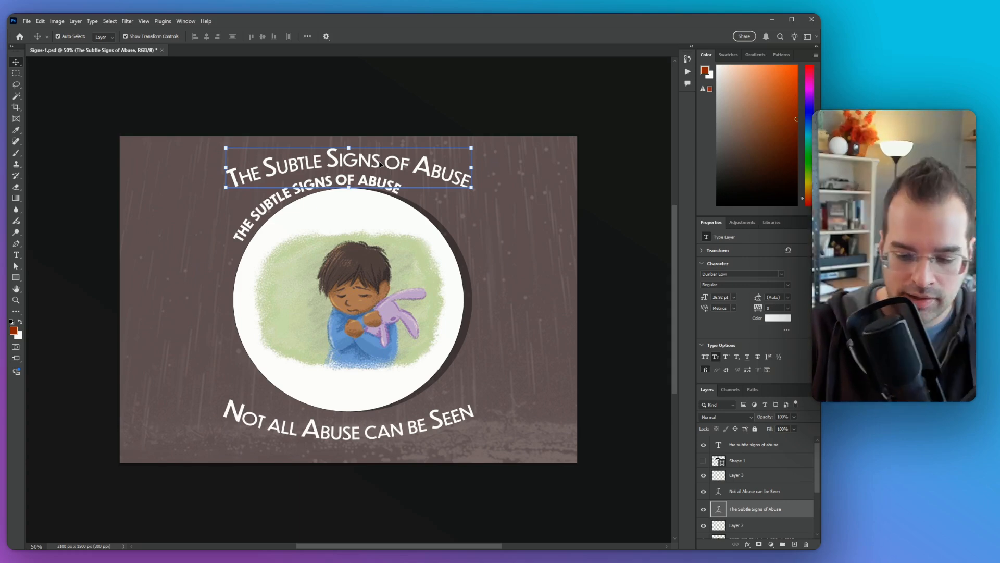
{"action": "key", "text": "Delete"}
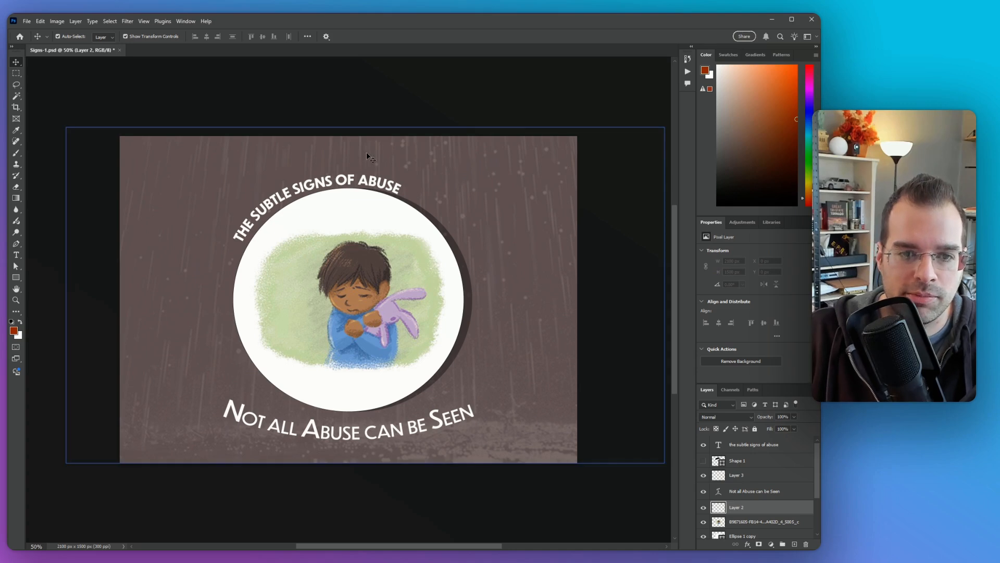
- Try enlarging the arc text by transforming its box, undo the scaling, and leave the text shifted slightly to the right
{"action": "left_click", "coordinate": [371, 177]}
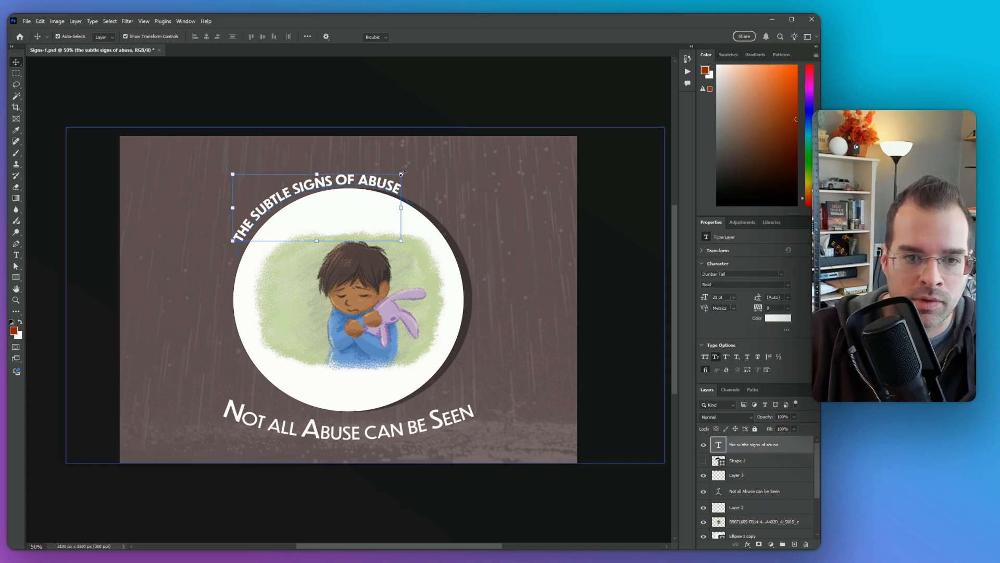
{"action": "left_click_drag", "start_coordinate": [400, 173], "coordinate": [480, 143]}
{"action": "left_click_drag", "start_coordinate": [435, 170], "coordinate": [388, 179]}
{"action": "key", "text": "ctrl+z"}
{"action": "key", "text": "ctrl+z"}
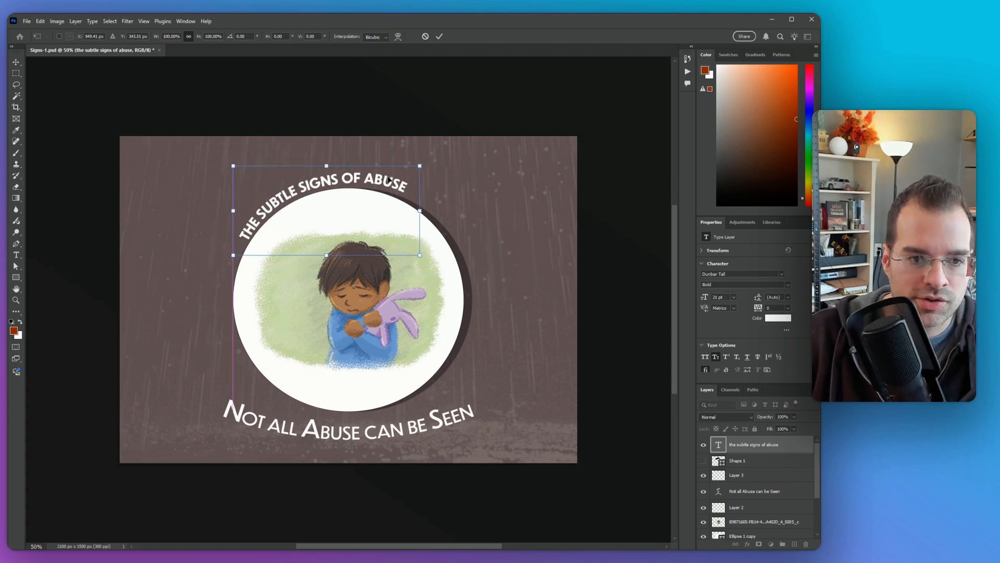
{"action": "key", "text": "Return"}
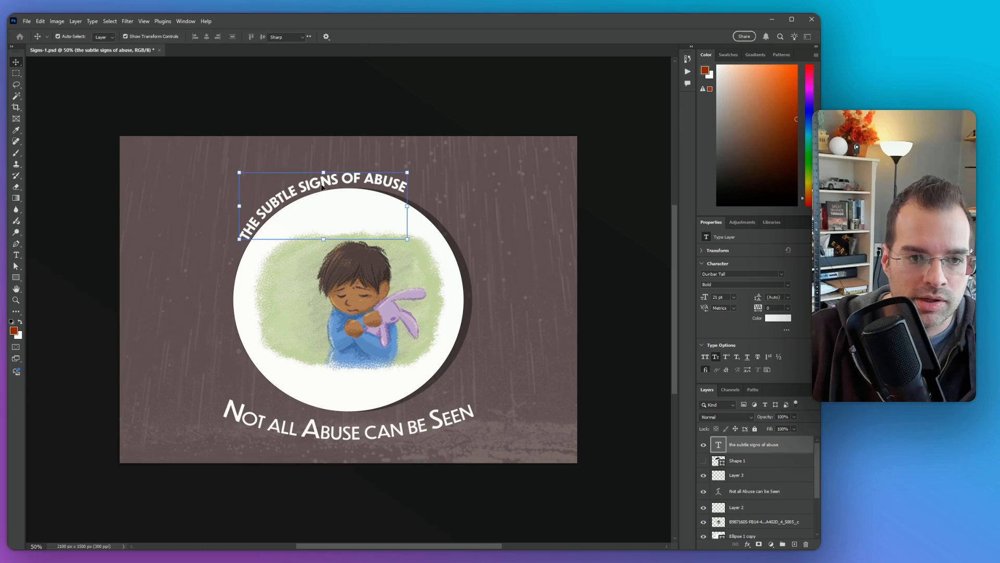
- Enlarge all of the arc text to 32 pt
{"action": "double_click", "coordinate": [324, 183]}
{"action": "double_click", "coordinate": [323, 183]}
{"action": "key", "text": "ctrl+a"}
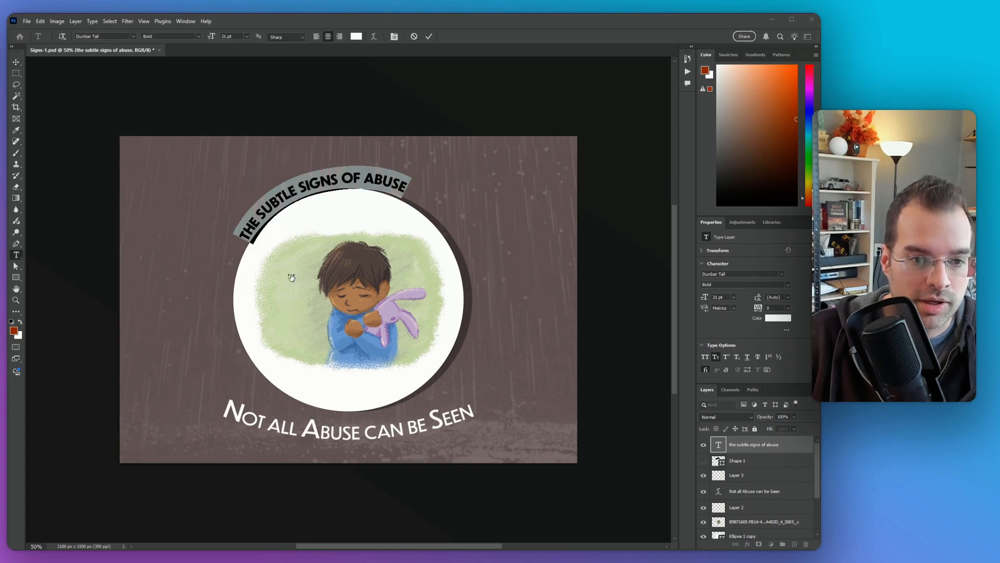
{"action": "key", "text": "ctrl+shift+period"}
{"action": "key", "text": "ctrl+shift+period"}
{"action": "key", "text": "ctrl+shift+period"}
{"action": "key", "text": "ctrl+shift+period"}
{"action": "key", "text": "ctrl+shift+period"}
{"action": "key", "text": "ctrl+shift+period"}
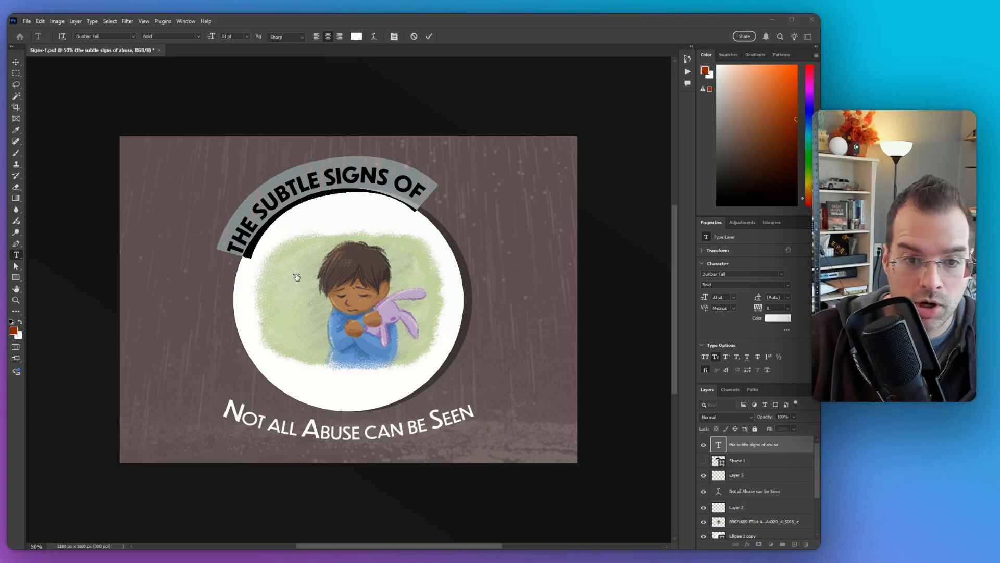
{"action": "key", "text": "ctrl+shift+comma"}
{"action": "left_click", "coordinate": [16, 62]}
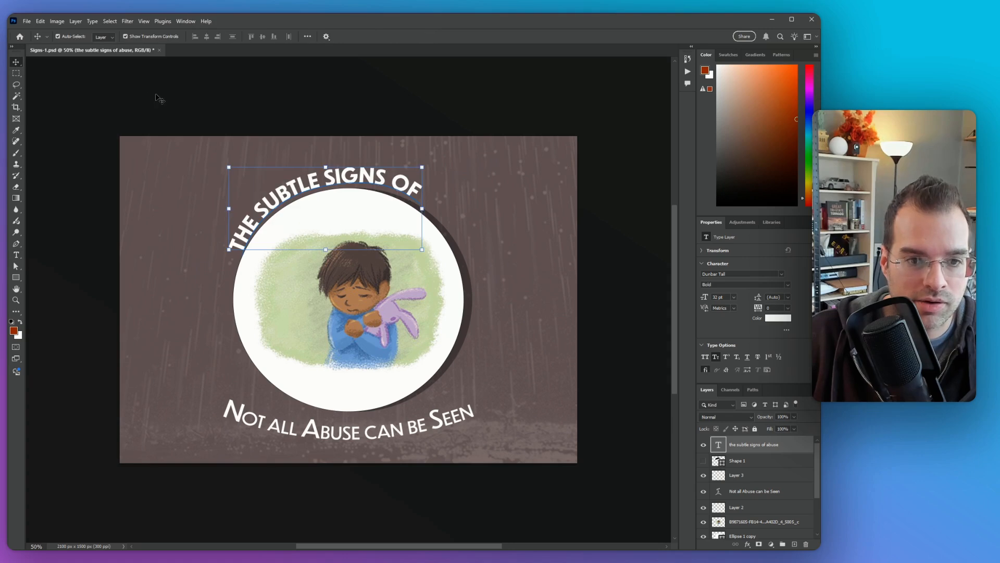
- Extend both ends of the arc text's path farther down around the circle so the whole title fits
{"action": "left_click", "coordinate": [16, 267]}
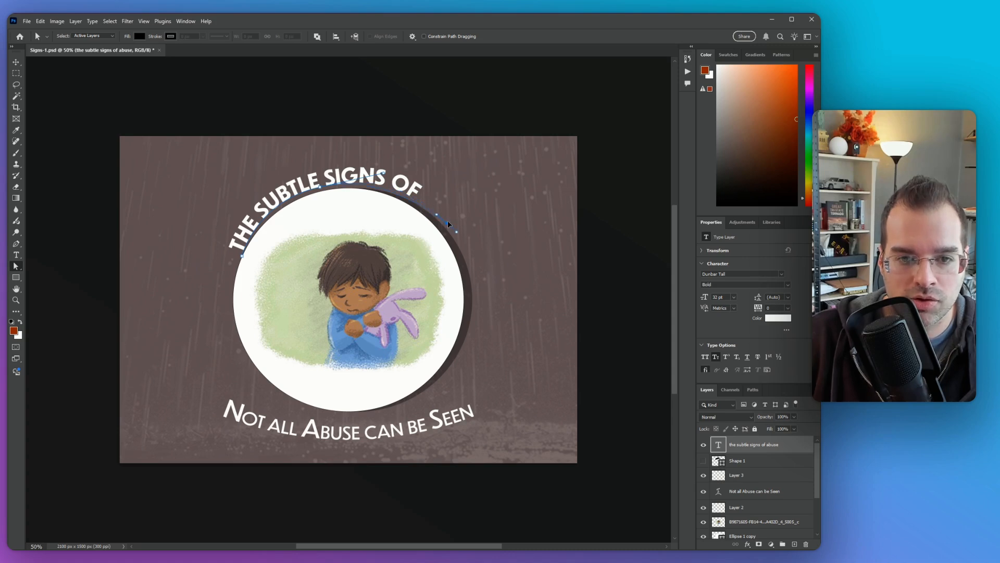
{"action": "left_click_drag", "start_coordinate": [448, 221], "coordinate": [447, 220]}
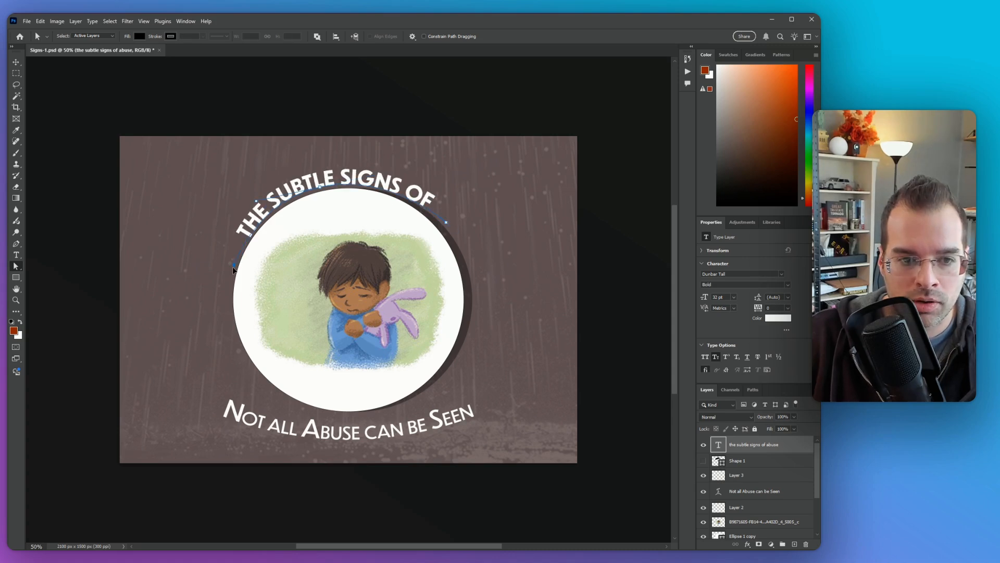
{"action": "left_click_drag", "start_coordinate": [229, 279], "coordinate": [242, 202]}
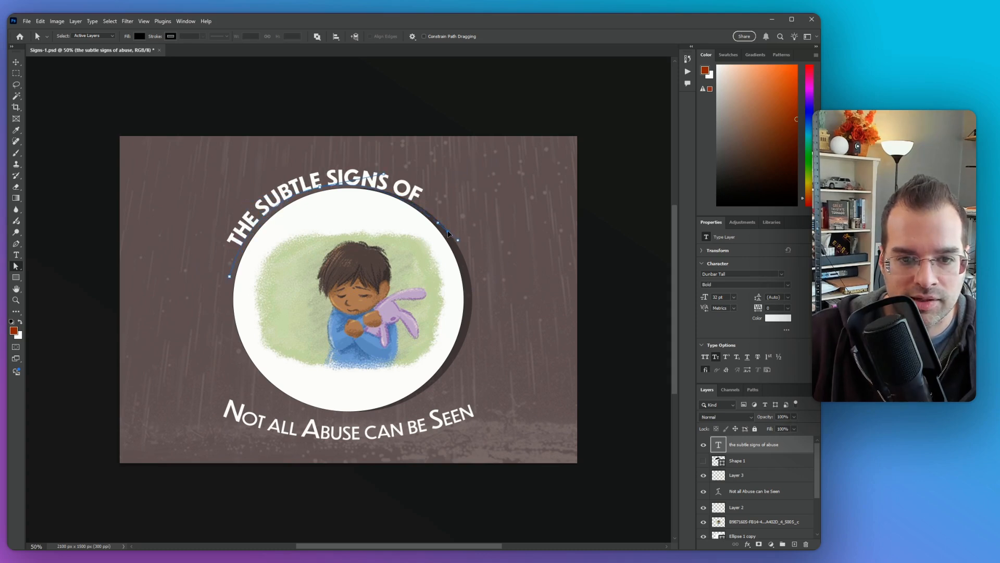
{"action": "left_click_drag", "start_coordinate": [457, 239], "coordinate": [463, 268]}
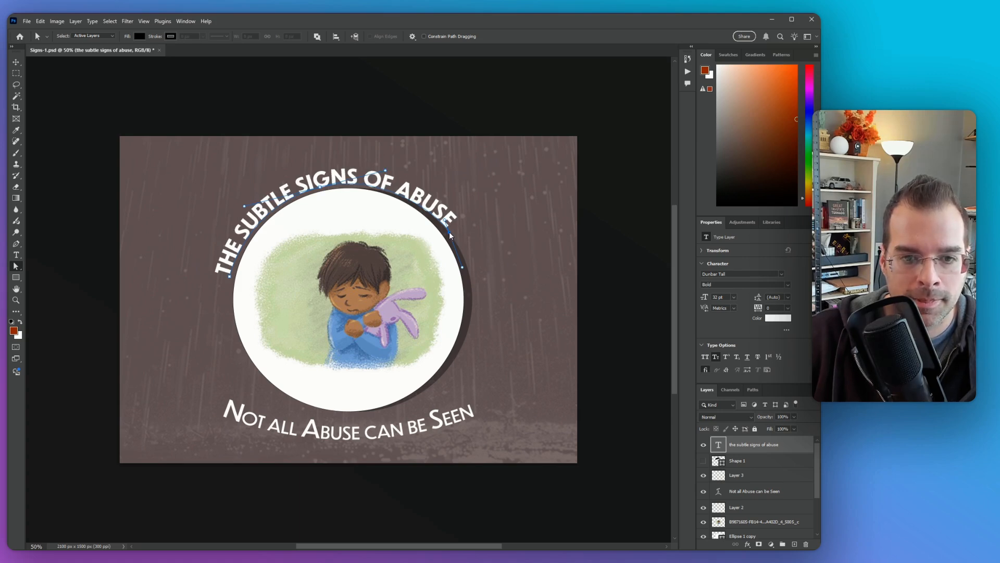
{"action": "left_click_drag", "start_coordinate": [447, 236], "coordinate": [454, 249]}
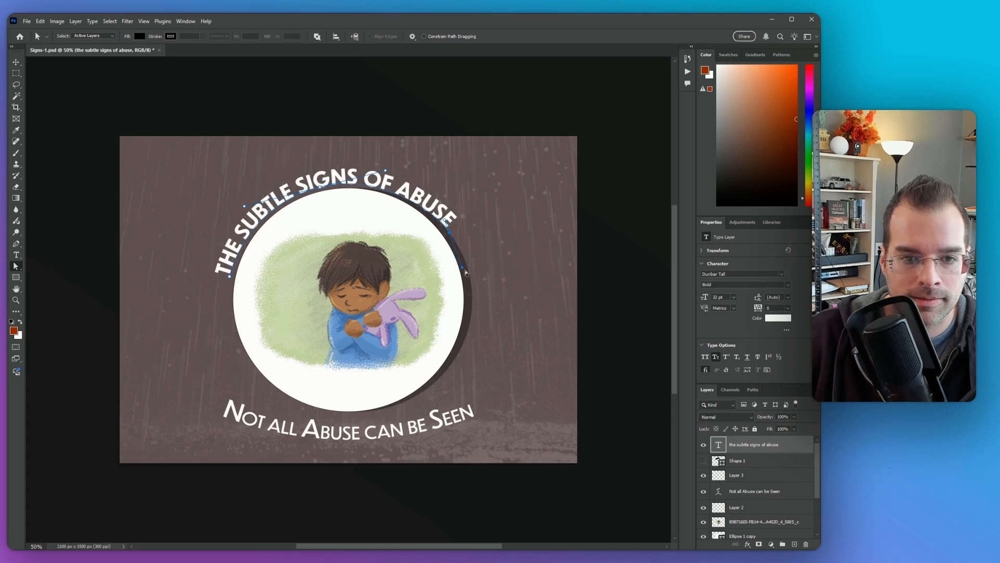
{"action": "left_click", "coordinate": [16, 62]}
{"action": "left_click", "coordinate": [72, 76]}
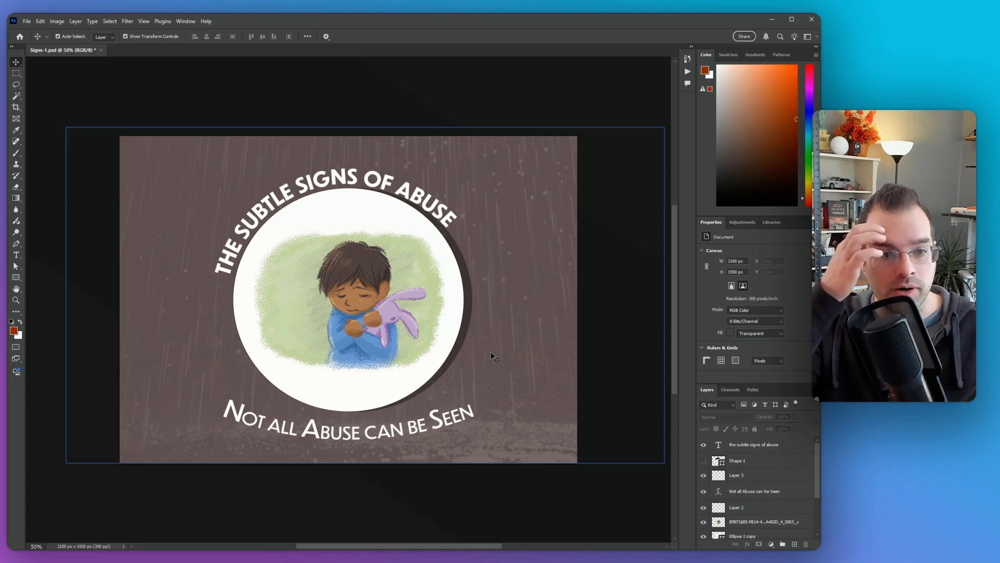
- Move the "Not All Abuse Can Be Seen" text above the top title and place a copy of the arc title over the circle's lower part
{"action": "left_click", "coordinate": [350, 458]}
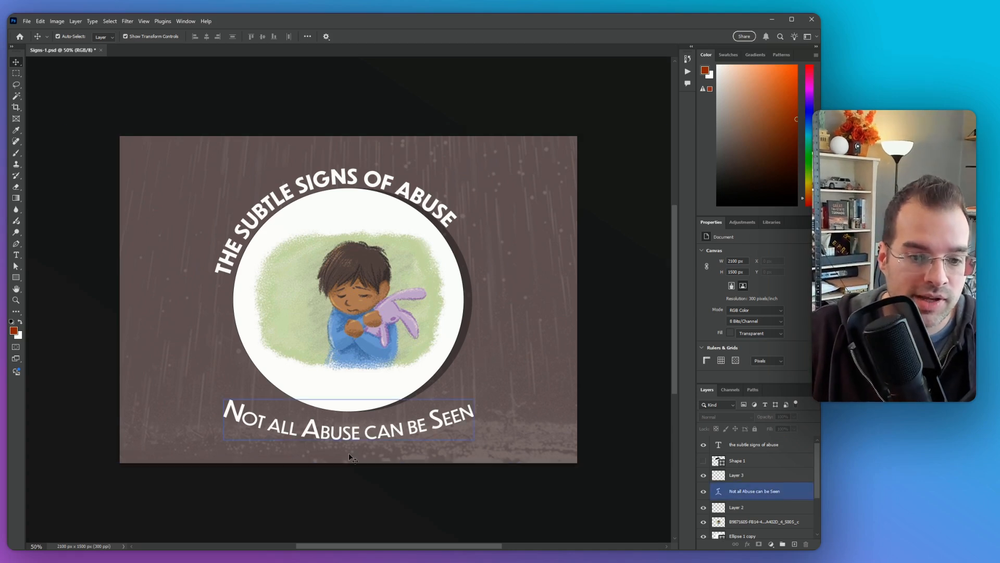
{"action": "left_click_drag", "start_coordinate": [352, 437], "coordinate": [291, 158]}
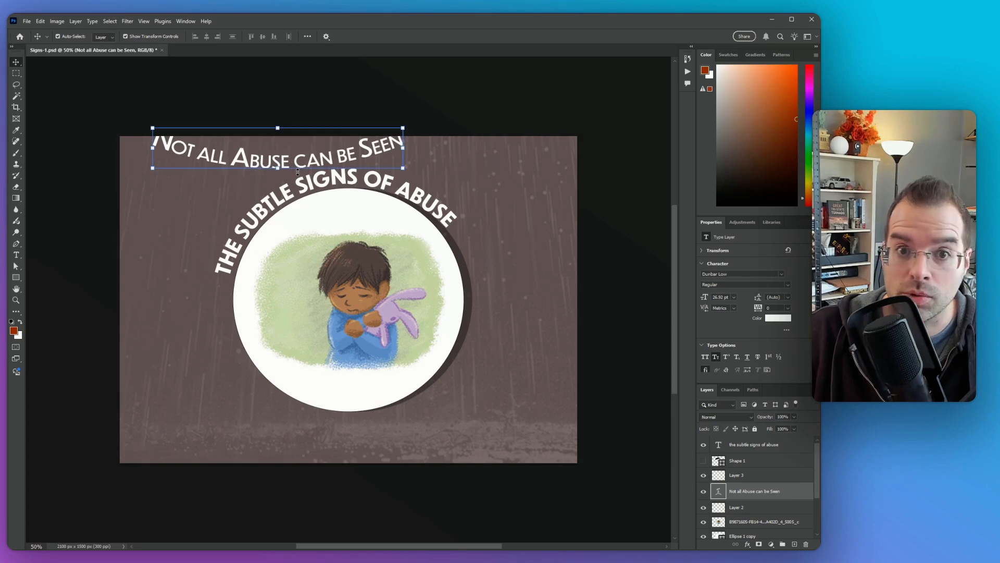
{"action": "left_click", "coordinate": [248, 251]}
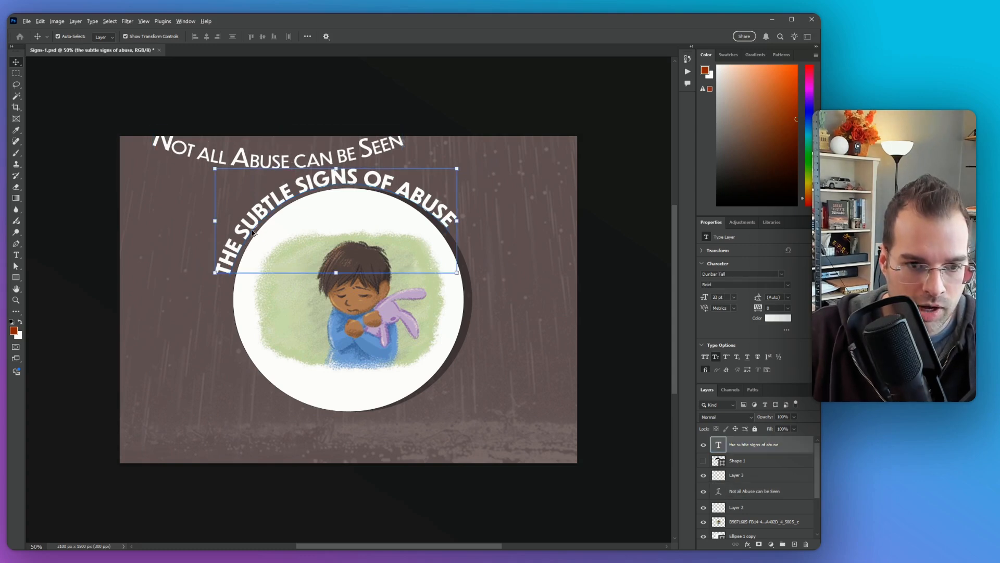
{"action": "left_click_drag", "start_coordinate": [254, 232], "coordinate": [330, 411]}
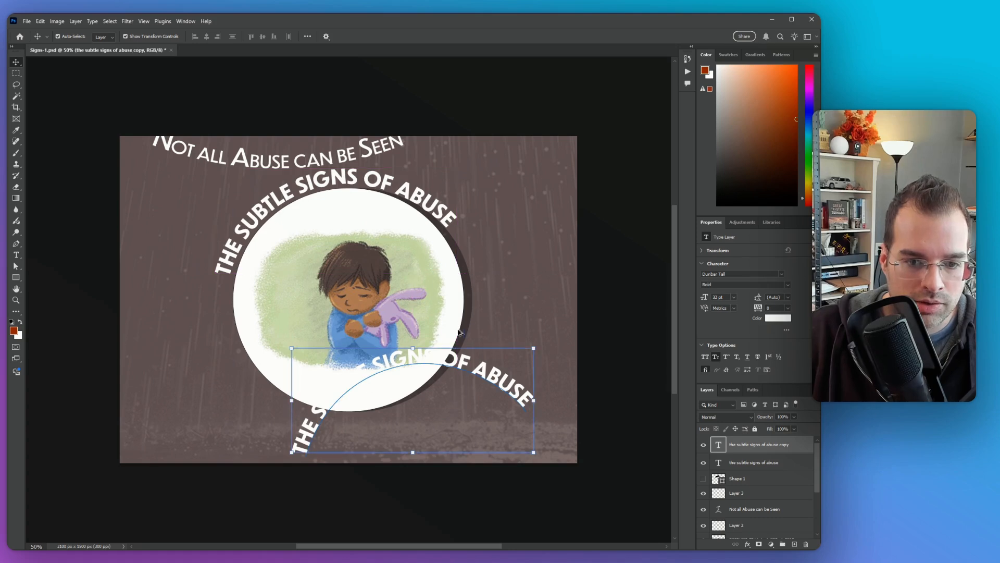
- Rotate the copied arc title about 172° and position it against the circle's lower edge
{"action": "left_click_drag", "start_coordinate": [543, 346], "coordinate": [310, 468]}
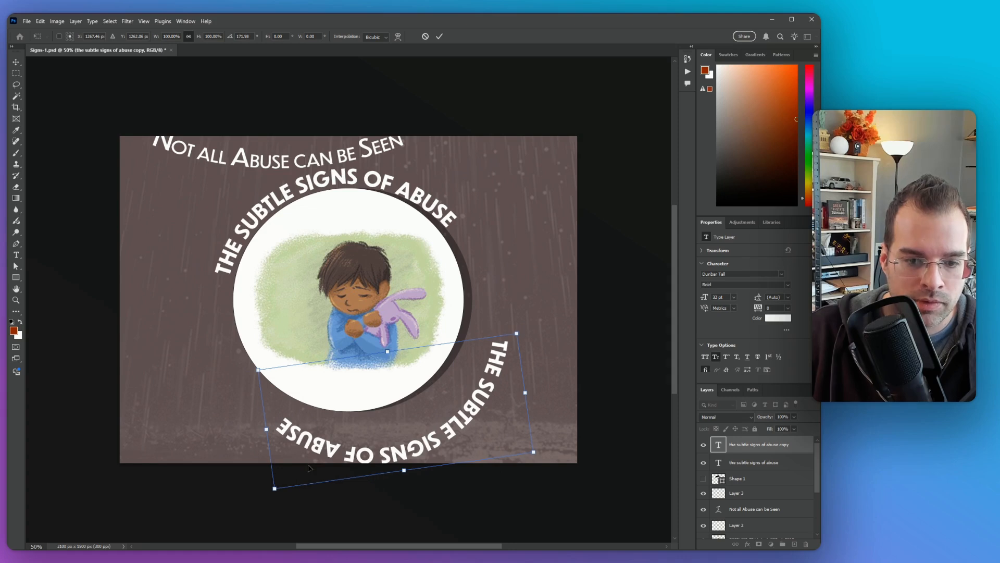
{"action": "left_click_drag", "start_coordinate": [420, 445], "coordinate": [408, 416]}
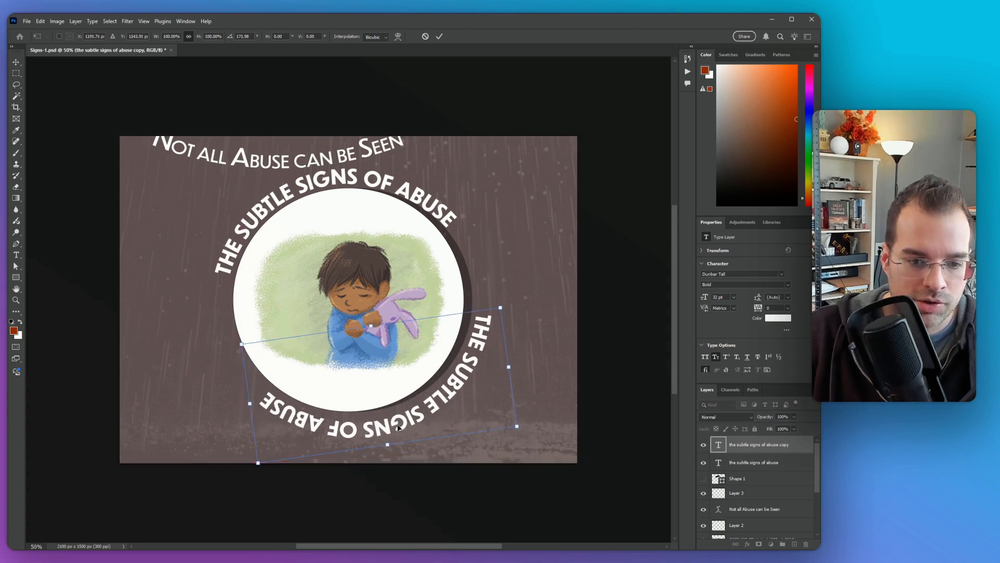
{"action": "key", "text": "Up"}
{"action": "key", "text": "Up"}
{"action": "key", "text": "Up"}
{"action": "key", "text": "Up"}
{"action": "key", "text": "Up"}
{"action": "key", "text": "Up"}
{"action": "key", "text": "Up"}
{"action": "key", "text": "Up"}
{"action": "key", "text": "Up"}
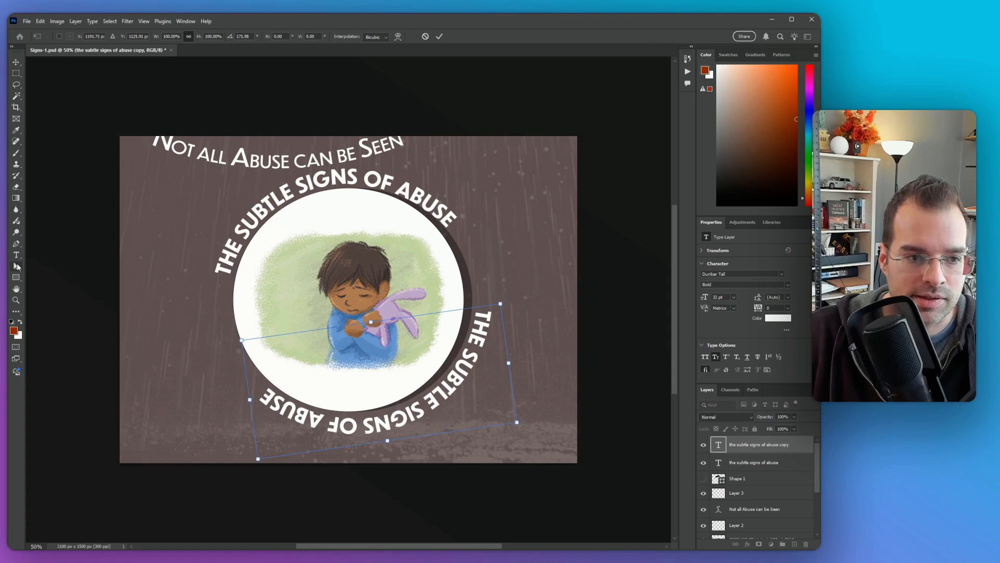
- Commit the rotated copy and select its text path for adjustment
{"action": "left_click", "coordinate": [16, 266]}
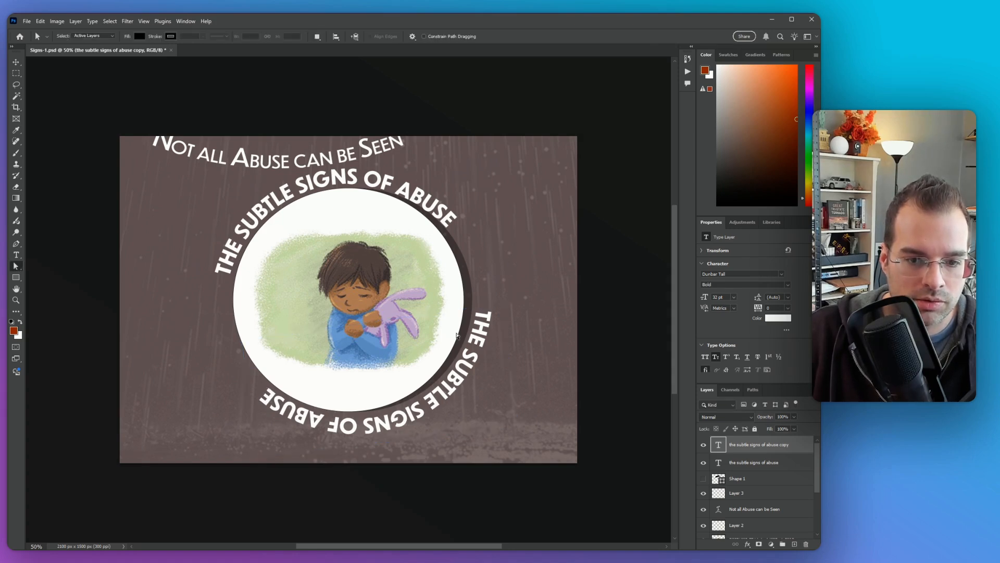
{"action": "left_click", "coordinate": [16, 62]}
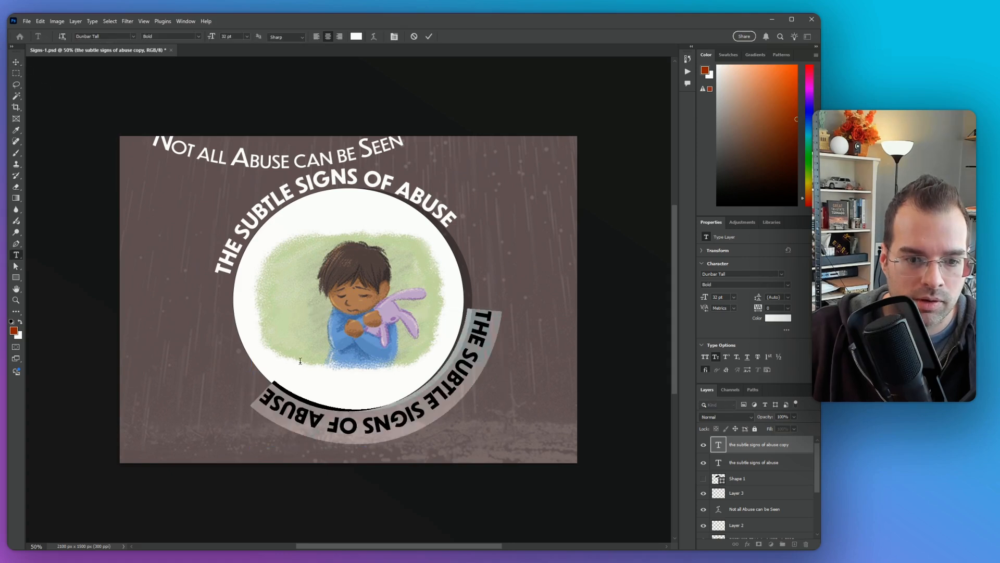
{"action": "left_click", "coordinate": [16, 266]}
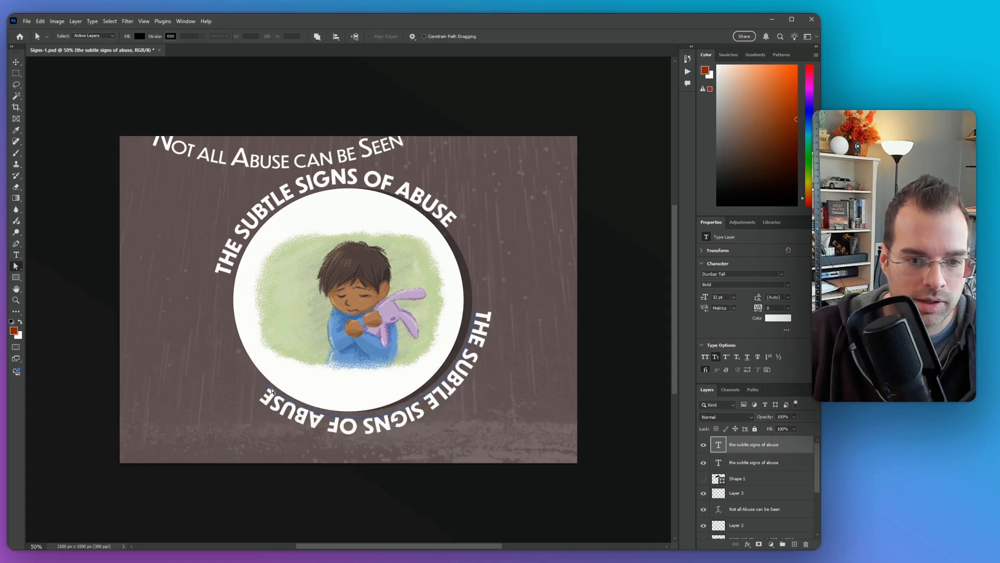